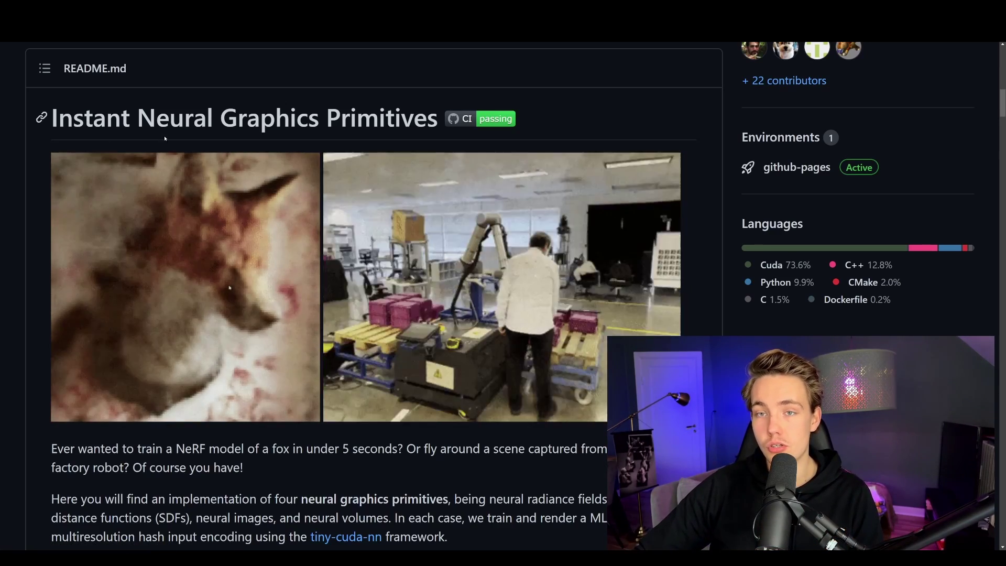
Read the Instant Neural Graphics Primitives README down to its Requirements, including the optional OptiX and Vulkan SDK entries
scroll(228, 289, "up", 2)
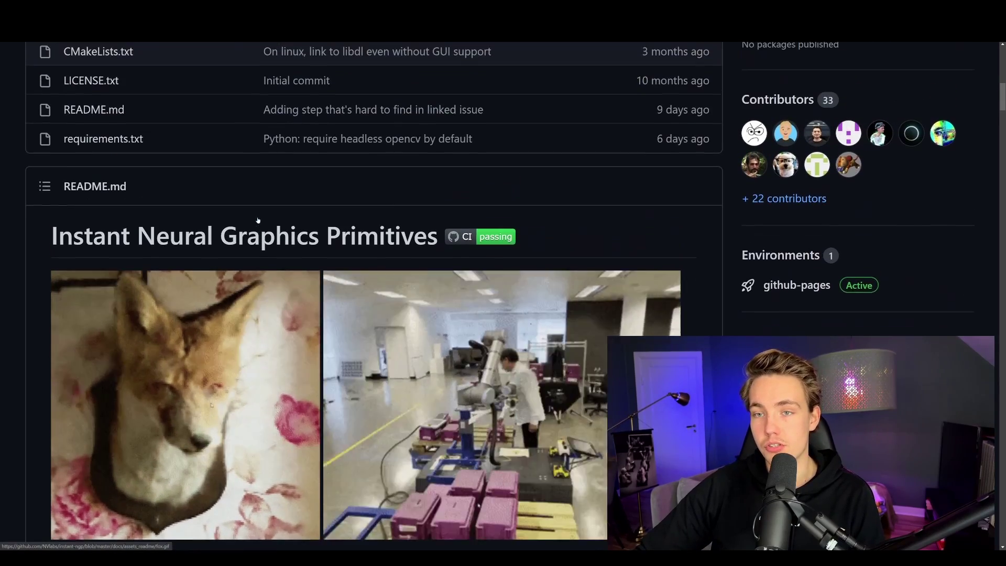
scroll(255, 235, "down", 7)
scroll(255, 234, "down", 5)
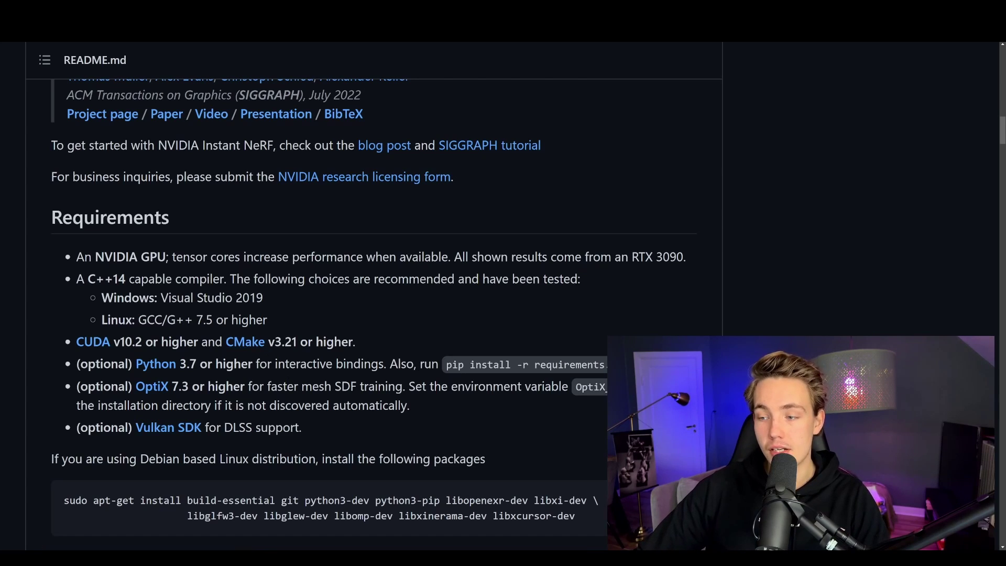
scroll(279, 377, "down", 1)
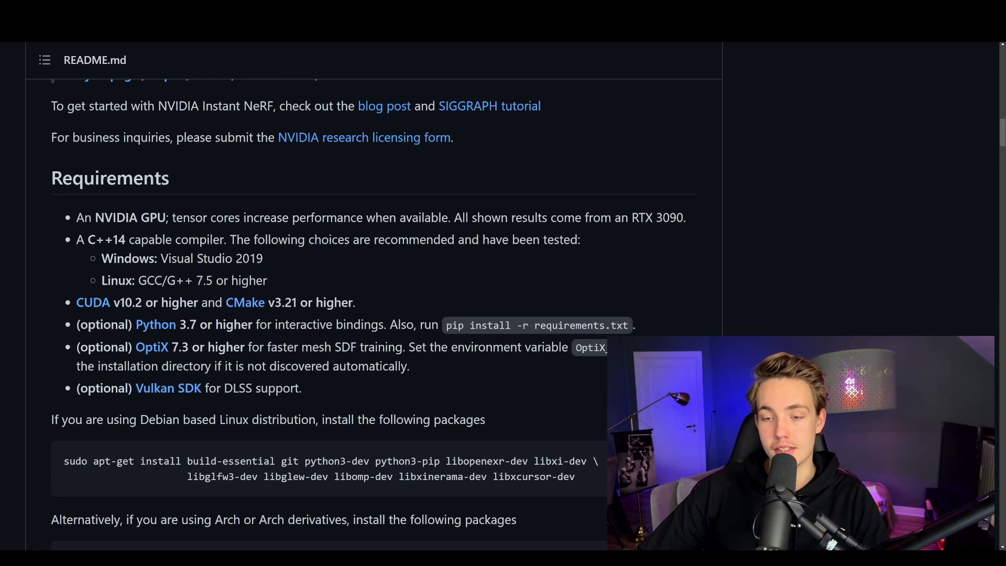
left_click_drag(75, 347, 308, 393)
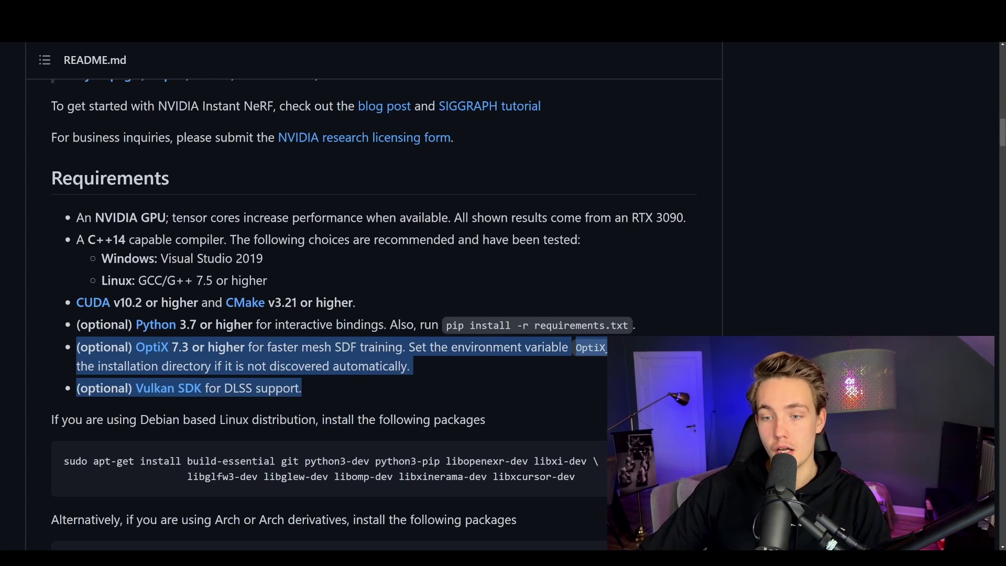
left_click(304, 391)
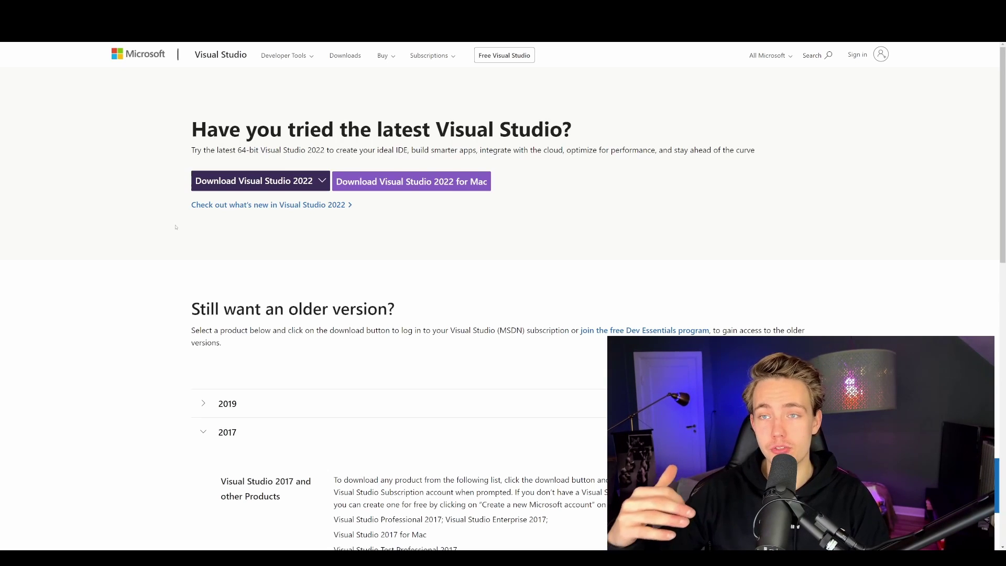
Expand the 2019 section of the older Visual Studio versions and review its download entry
scroll(176, 227, "down", 2)
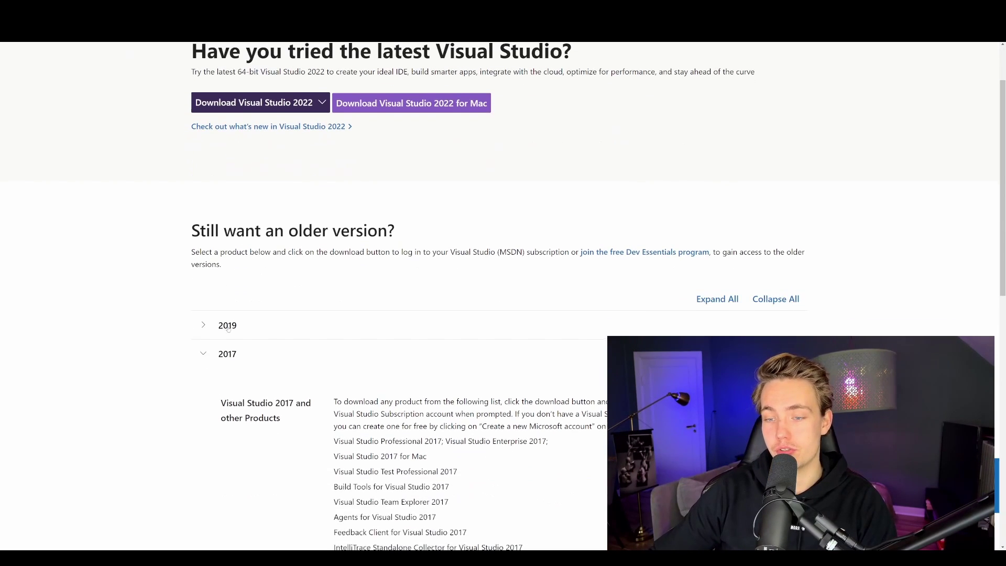
left_click(306, 324)
scroll(415, 405, "down", 1)
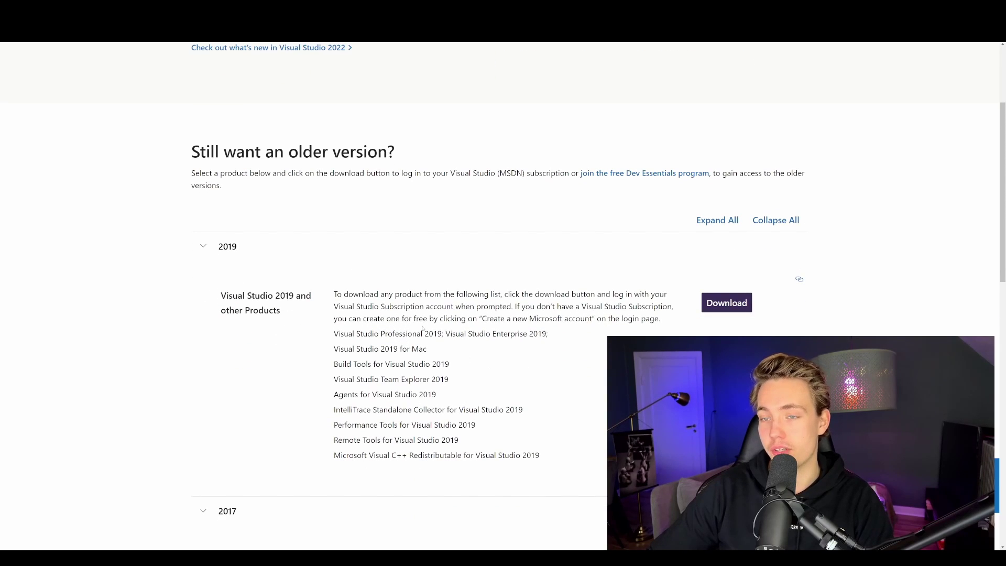
scroll(423, 329, "up", 1)
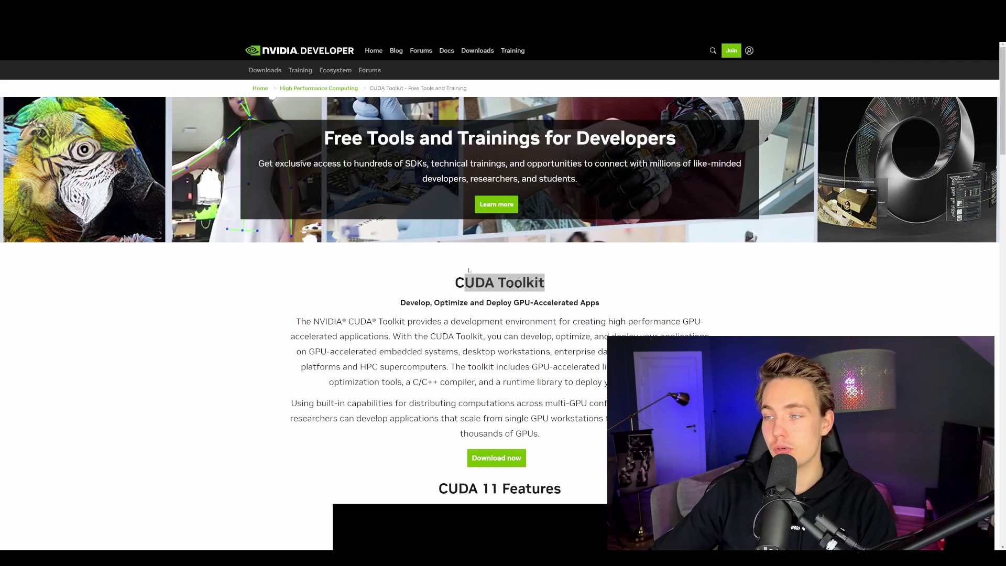
Open the CUDA Toolkit download page and choose Windows version 11 as the target platform
scroll(402, 298, "down", 1)
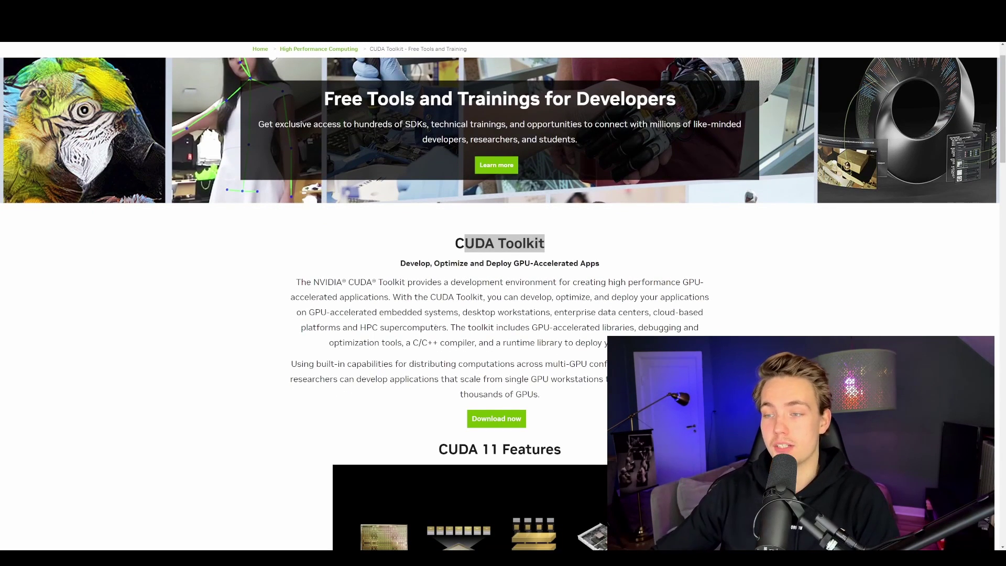
scroll(485, 319, "up", 1)
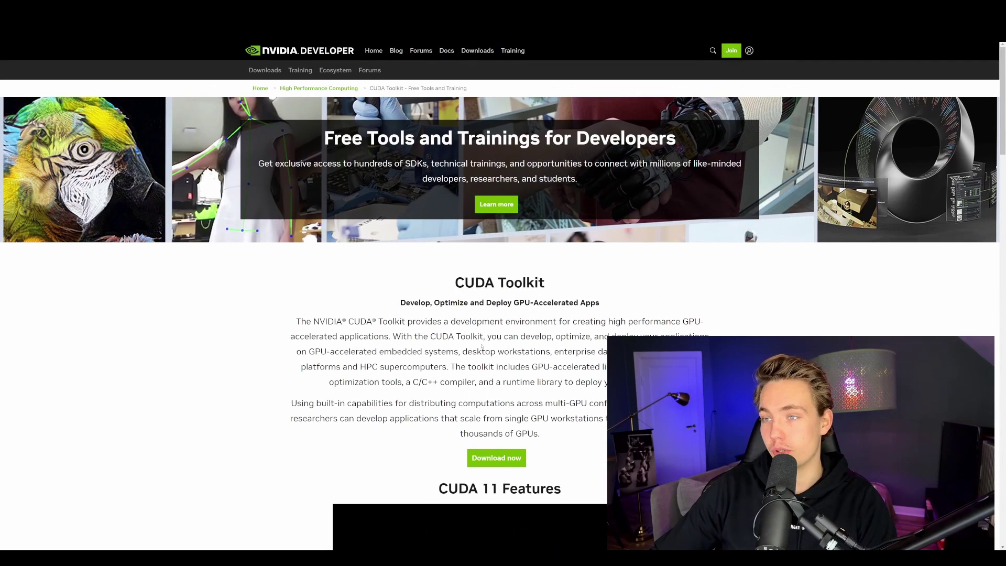
scroll(395, 200, "down", 2)
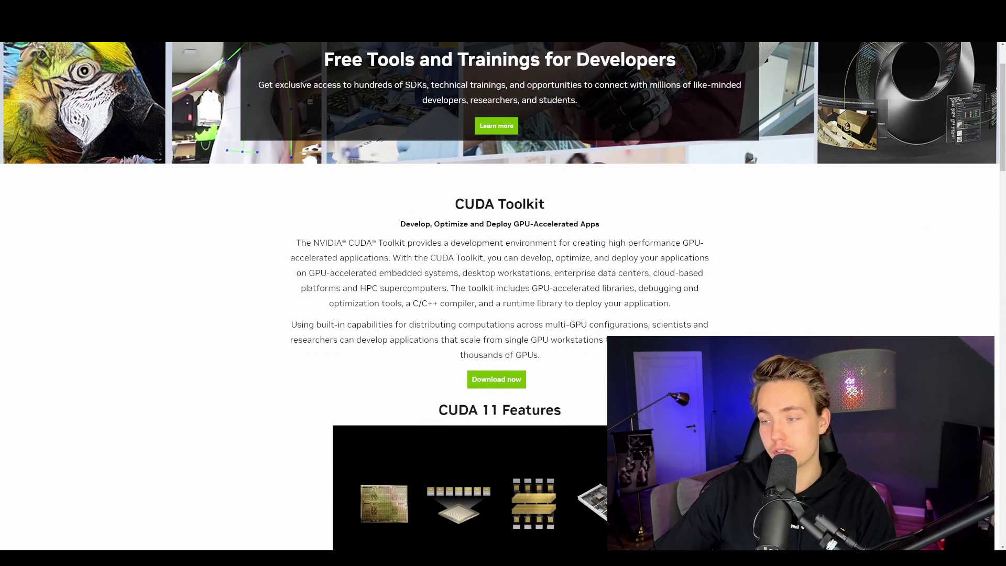
scroll(528, 286, "down", 2)
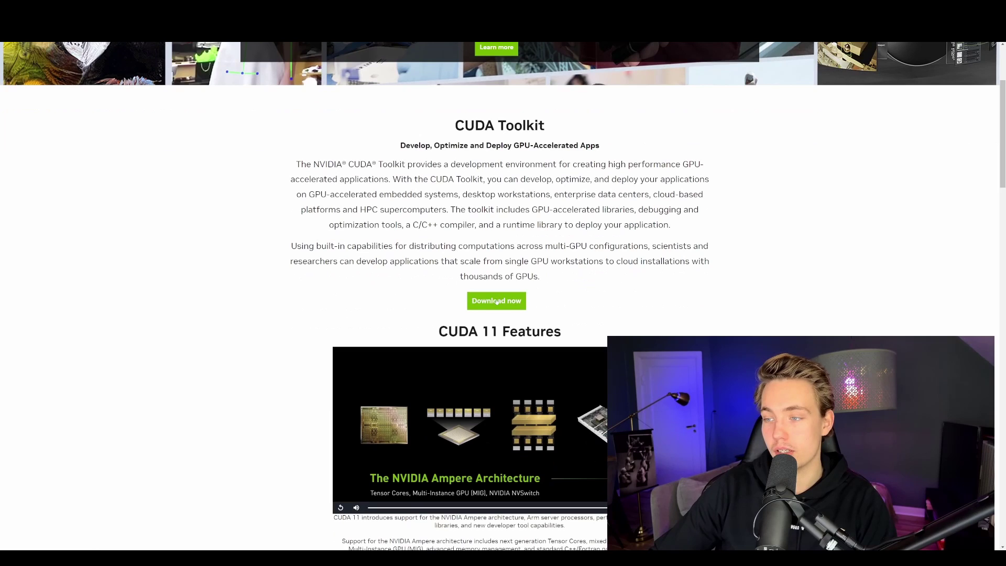
scroll(496, 303, "down", 2)
scroll(496, 303, "up", 3)
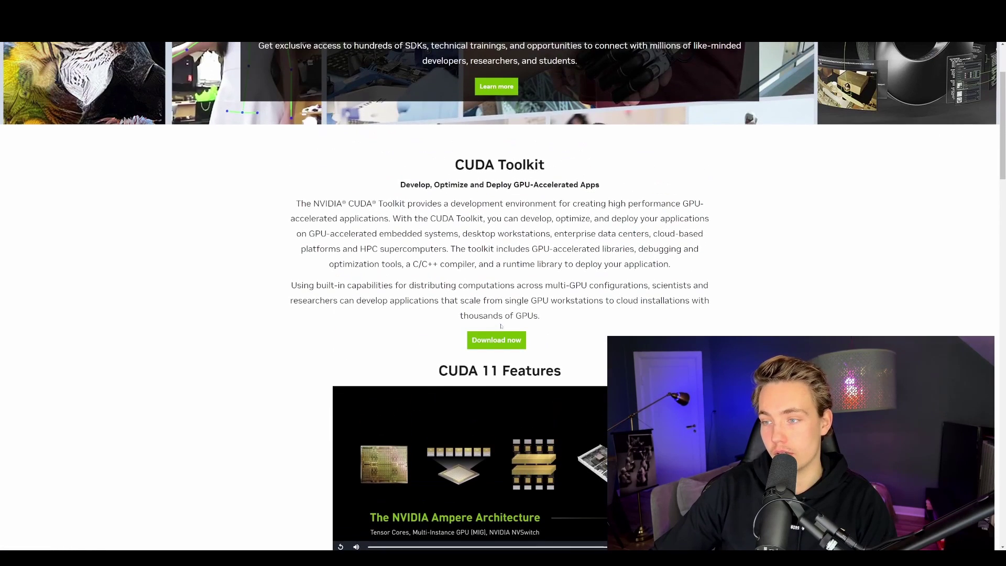
left_click(498, 341)
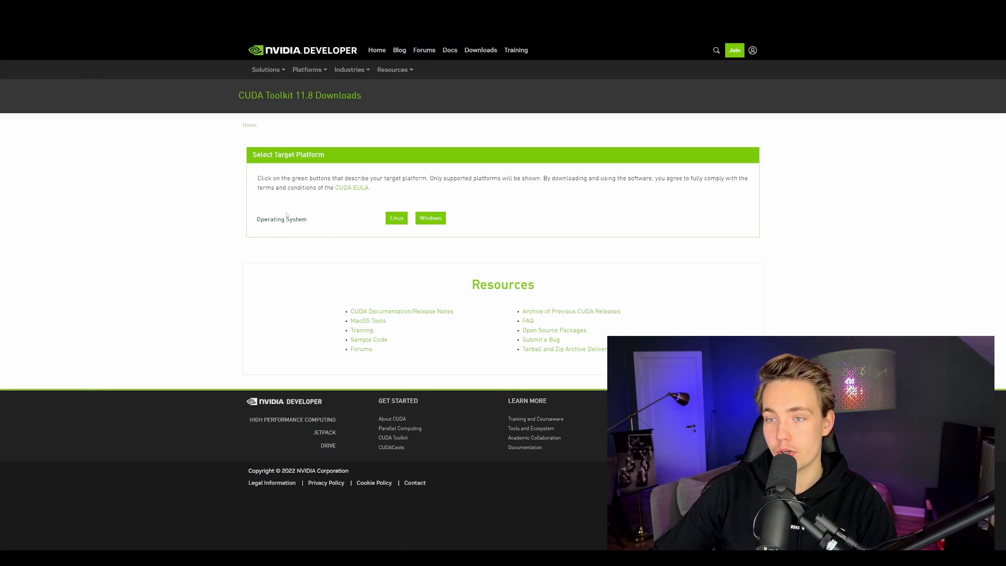
left_click(431, 218)
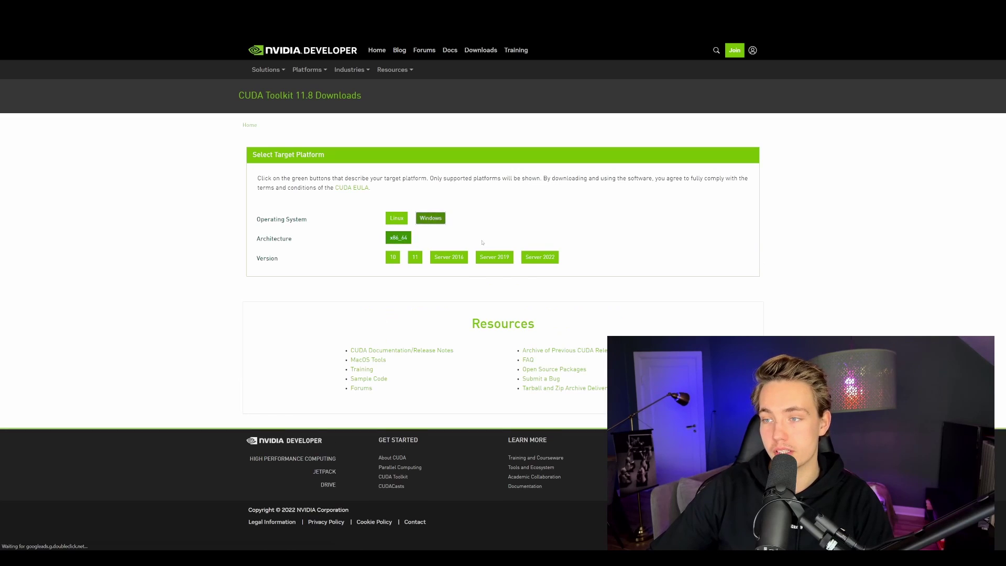
left_click(415, 257)
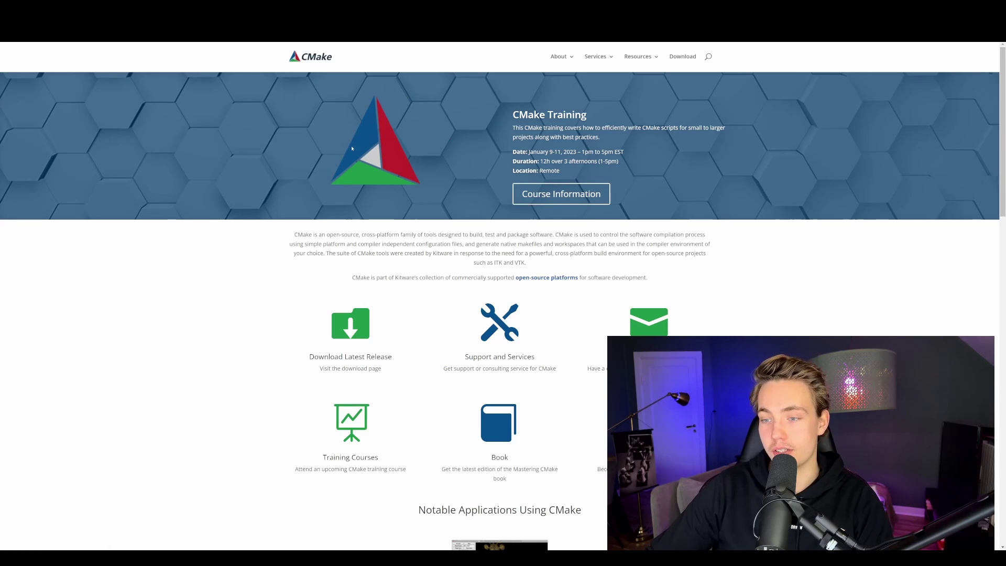
Open the CMake latest release download page and look through the 3.25.0 binary distributions for the Windows x64 installer
left_click(359, 329)
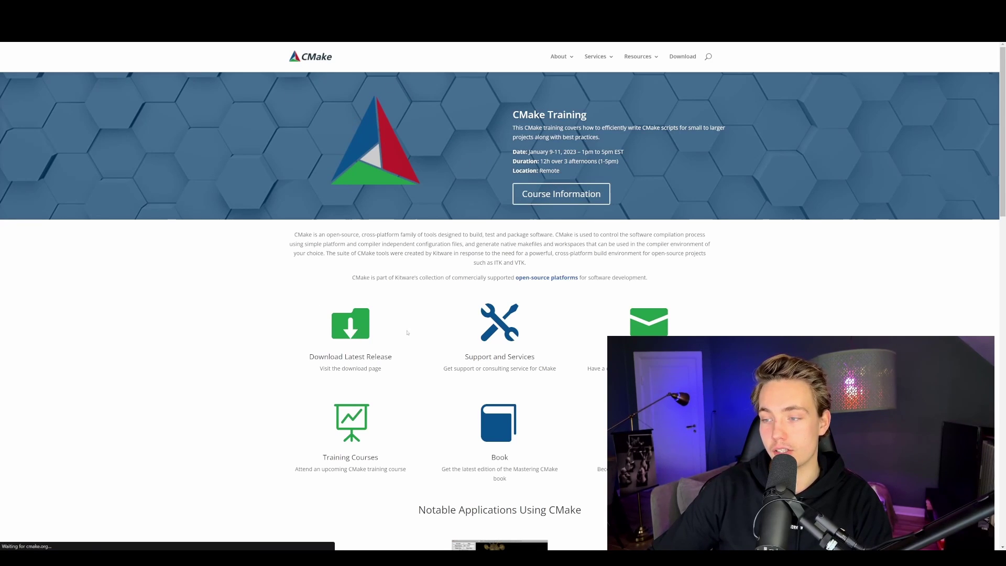
scroll(420, 344, "down", 4)
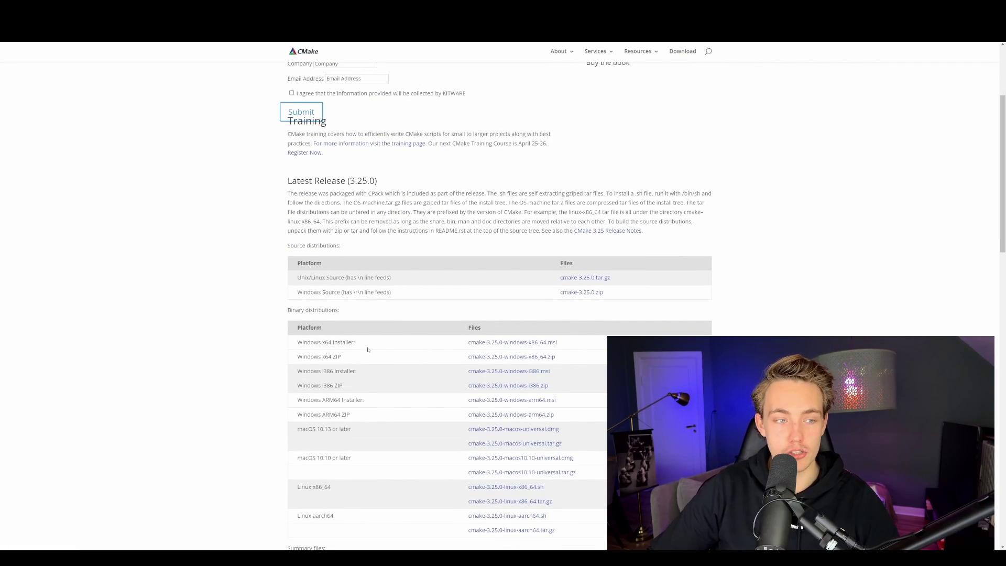
key("ctrl+0")
scroll(423, 56, "down", 4)
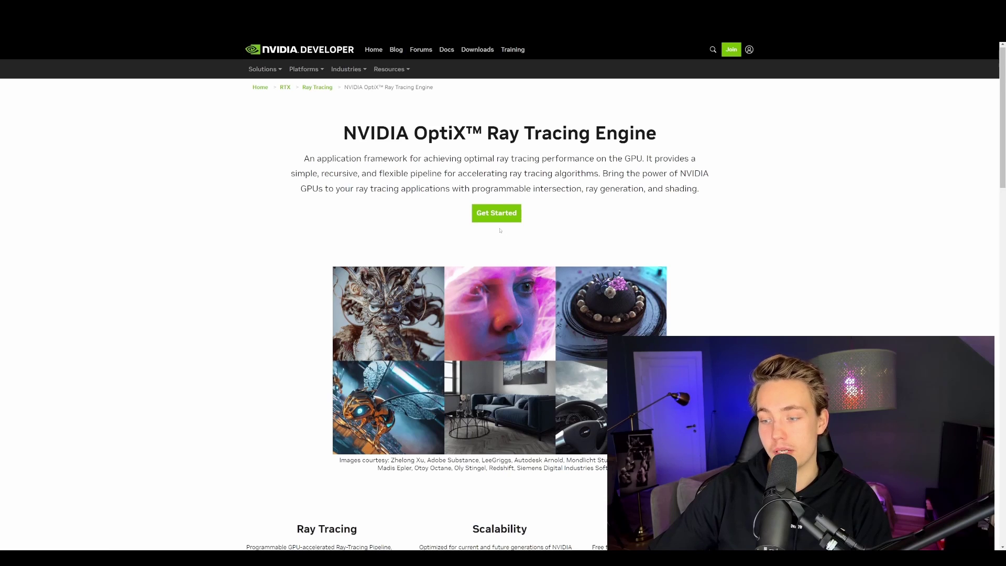
Open the NVIDIA OptiX downloads page and find the OptiX SDK 7.6 download for Windows 10, 64-bit
scroll(526, 249, "down", 9)
scroll(512, 243, "up", 8)
scroll(512, 243, "up", 1)
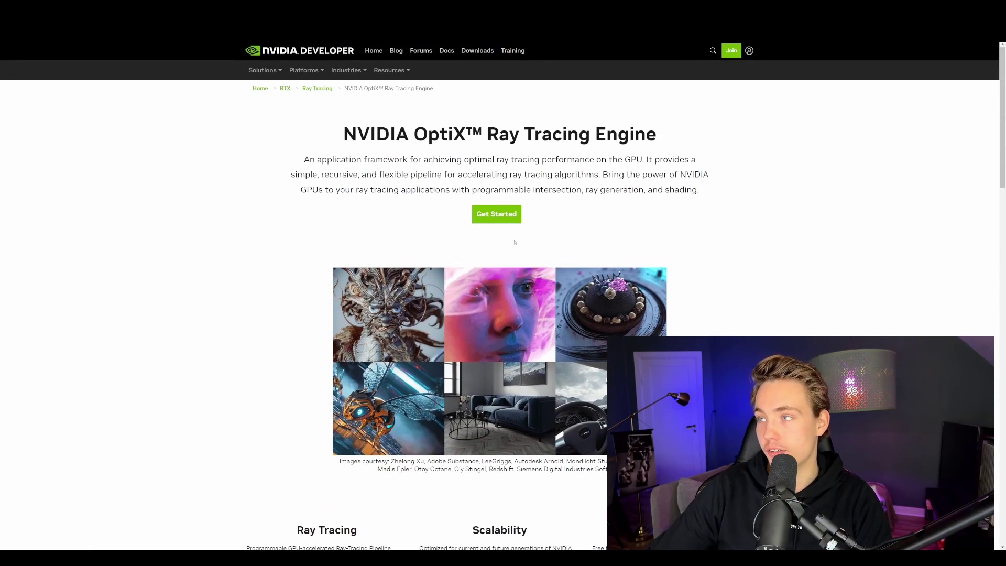
left_click(507, 215)
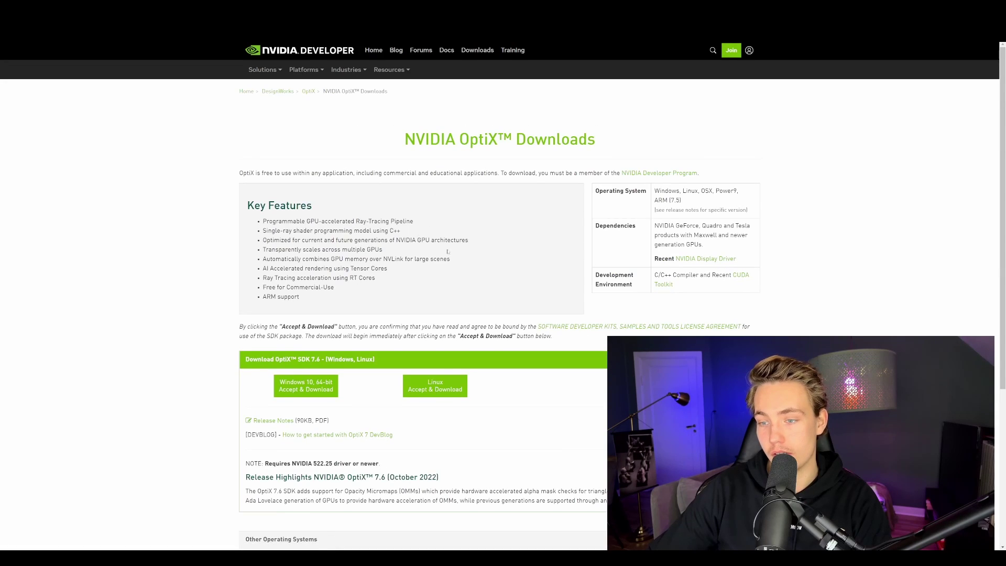
scroll(288, 228, "down", 3)
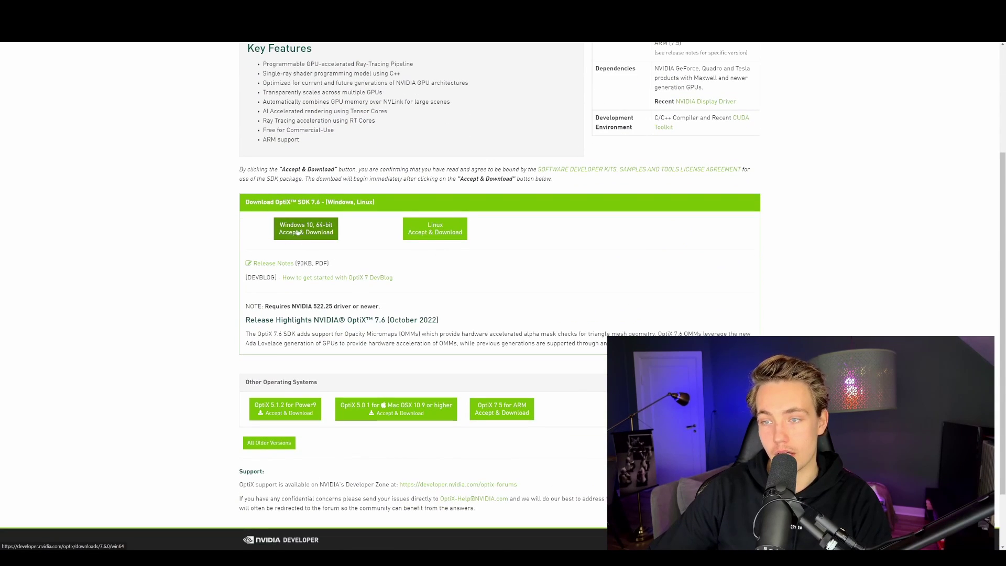
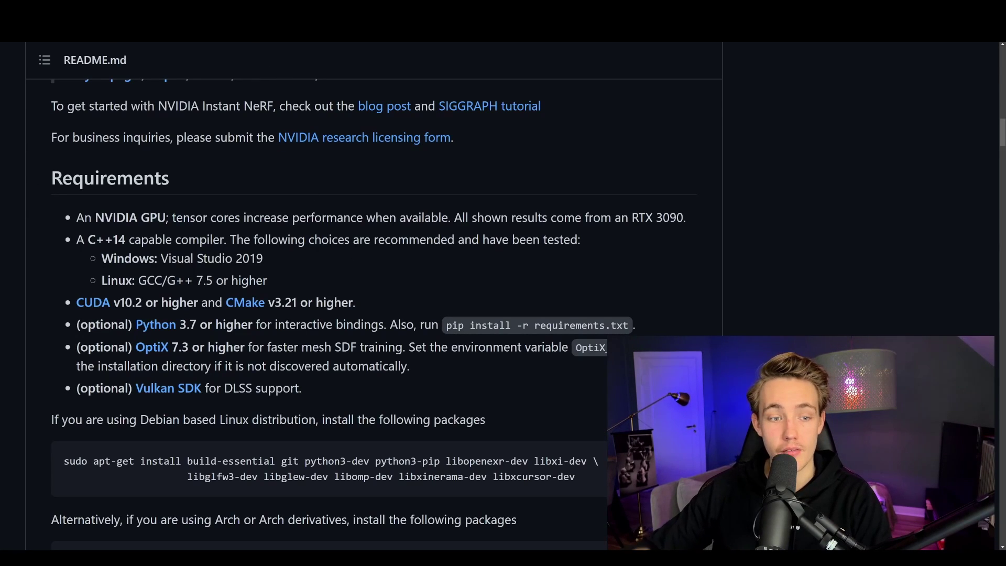
Read the README's Linux package notes and Compilation section, highlighting the recursive git clone command for instant-ngp
scroll(337, 265, "down", 5)
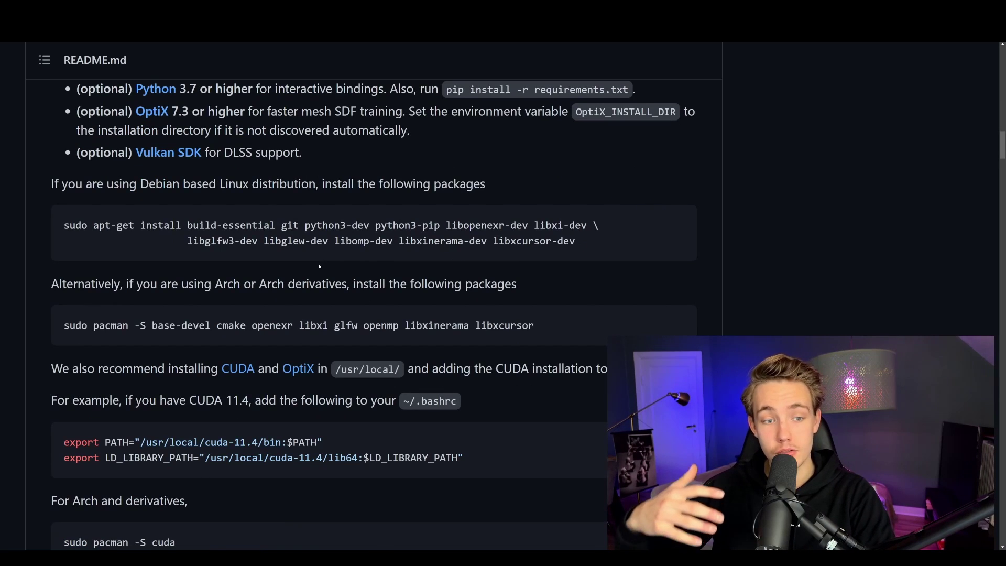
scroll(320, 266, "down", 7)
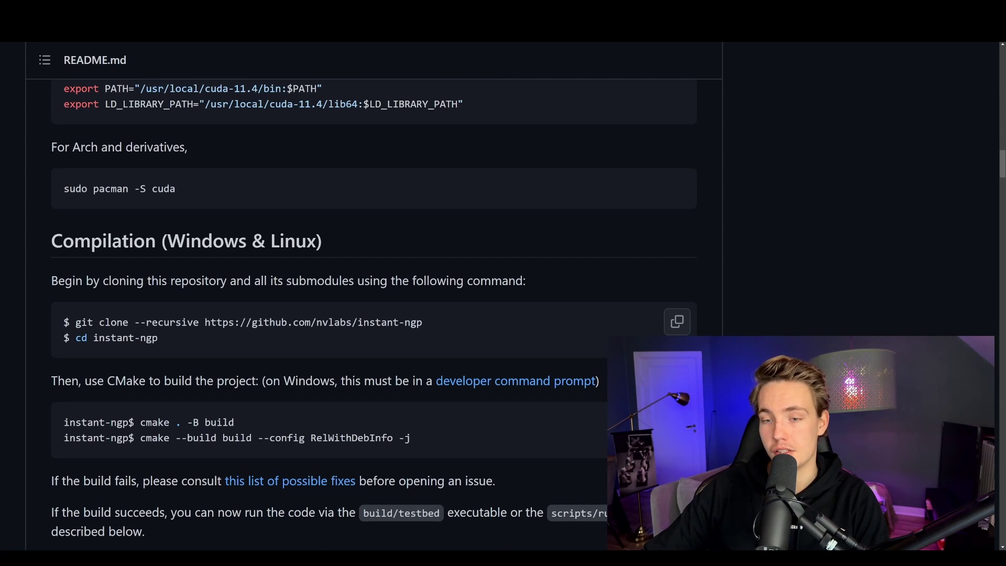
scroll(225, 282, "down", 1)
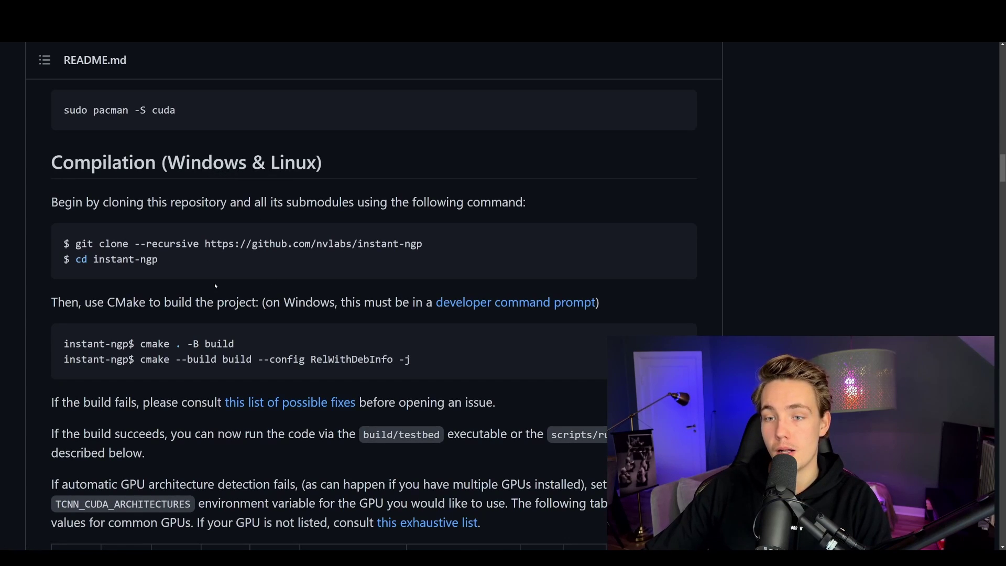
left_click_drag(429, 247, 75, 245)
scroll(161, 259, "up", 4)
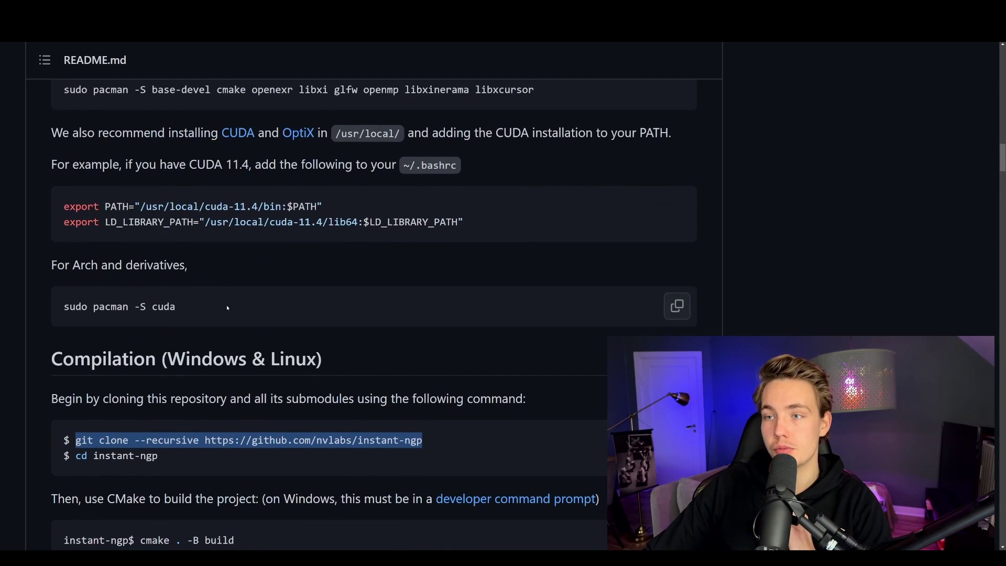
scroll(455, 339, "down", 3)
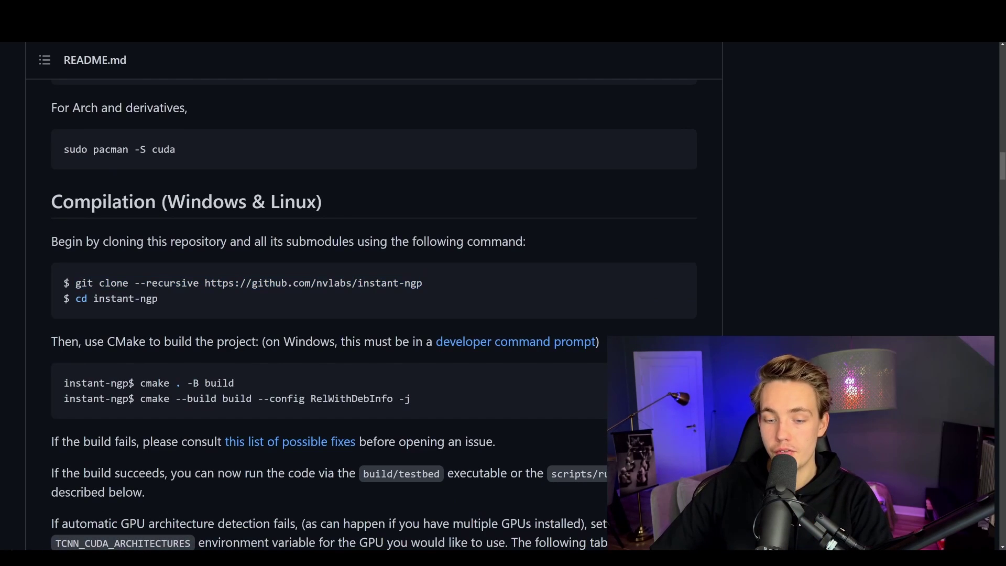
Open the Developer Command Prompt for VS 2019 over the README and select the README's recursive git clone command for instant-ngp
key("super")
type("cmd")
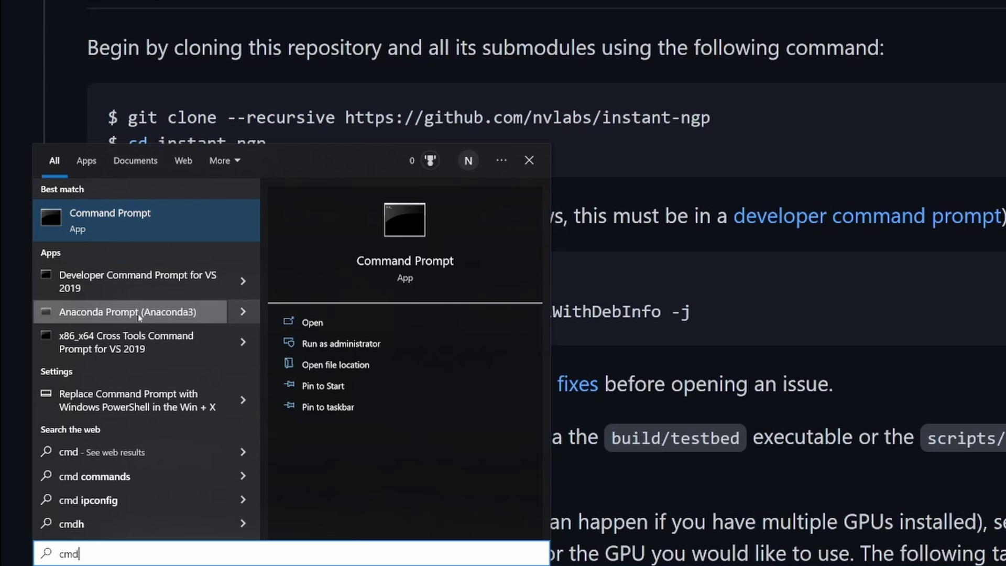
left_click(147, 282)
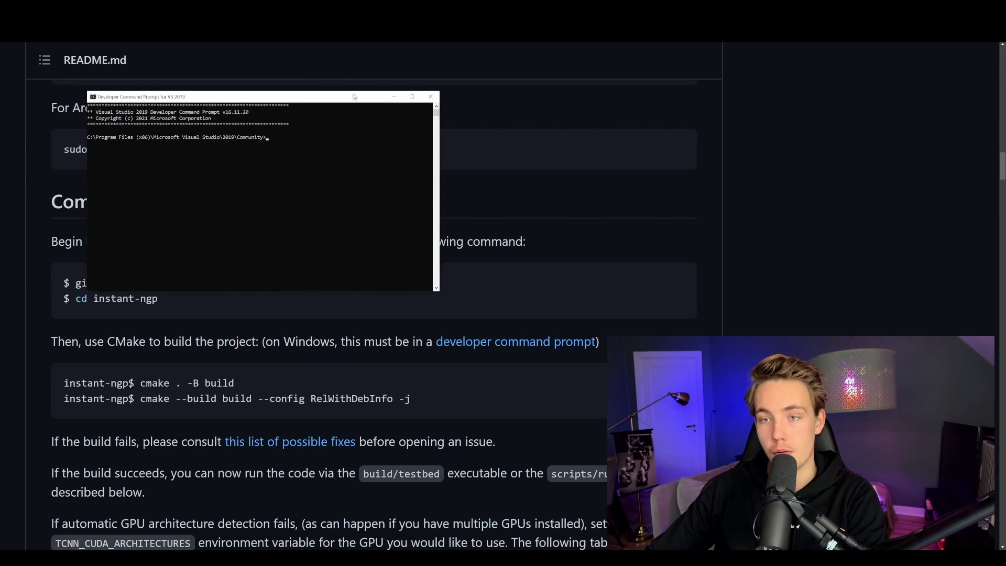
mouse_move(323, 146)
left_mouse_down()
mouse_move(319, 159)
mouse_move(330, 152)
left_mouse_up()
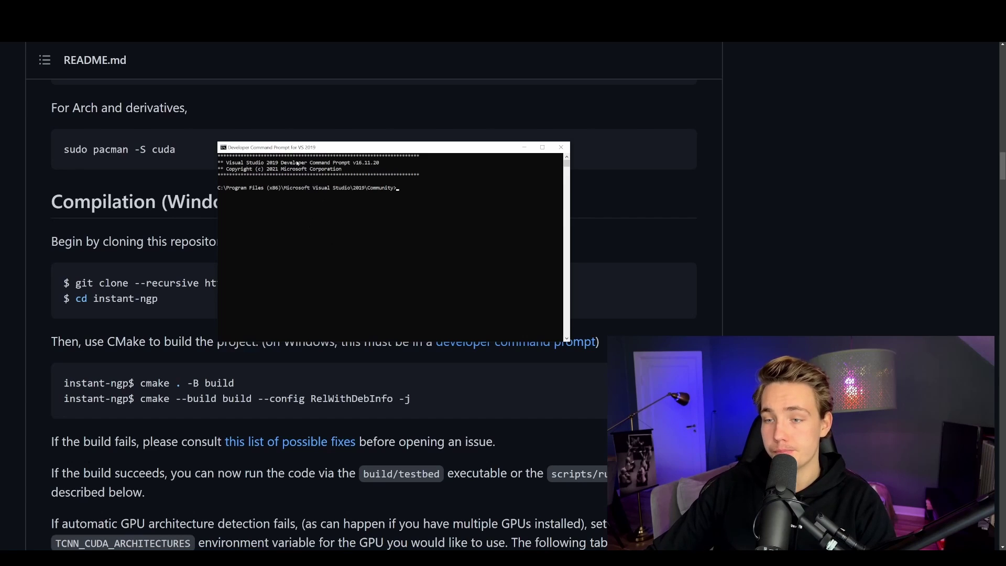
left_click_drag(312, 151, 346, 62)
left_click_drag(423, 283, 76, 283)
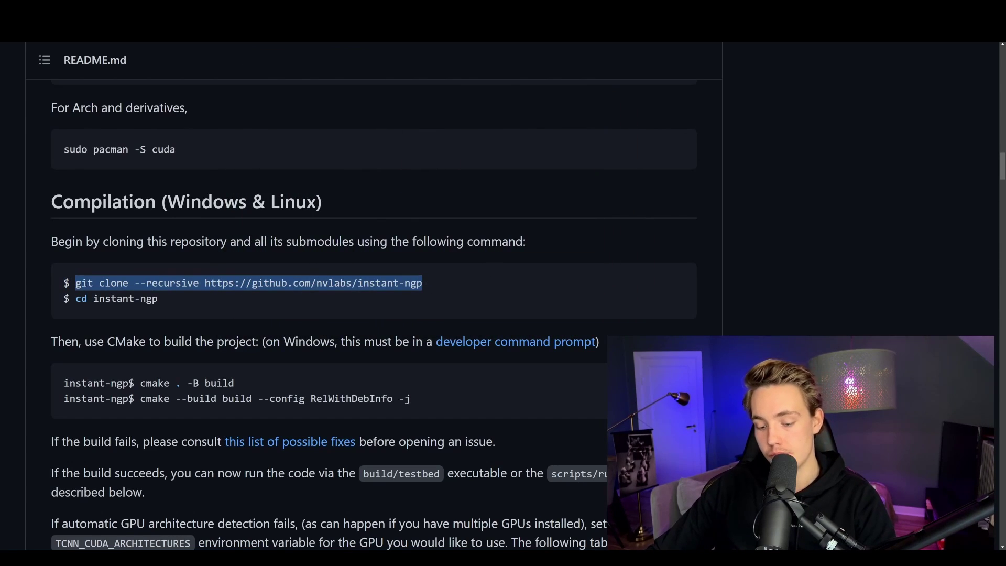
key("alt+Tab")
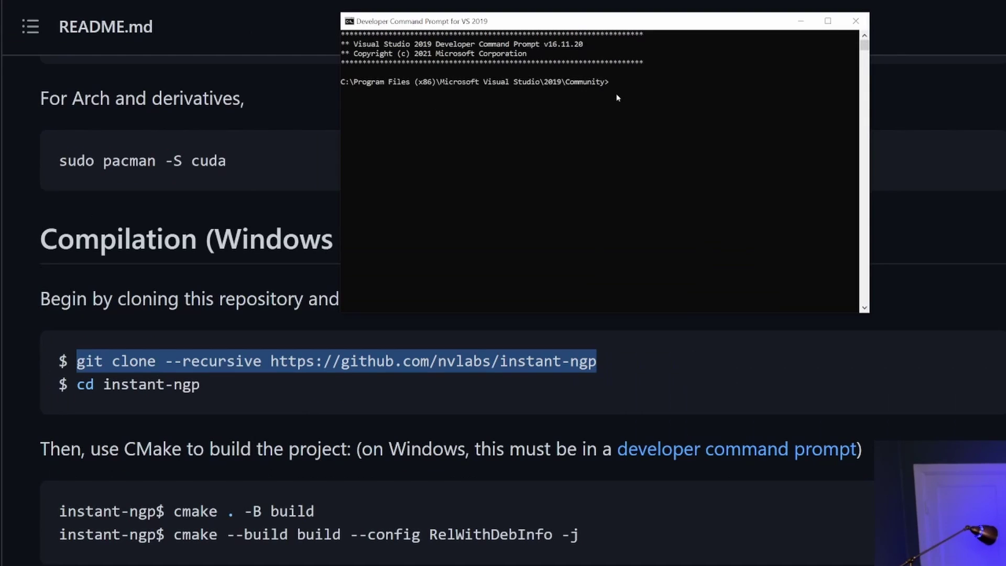
Change the command prompt's directory up from the Visual Studio Community folder to the C:\ root and into Users
type("cd")
key("Return")
type("cd ..")
key("Return")
type("cd ..")
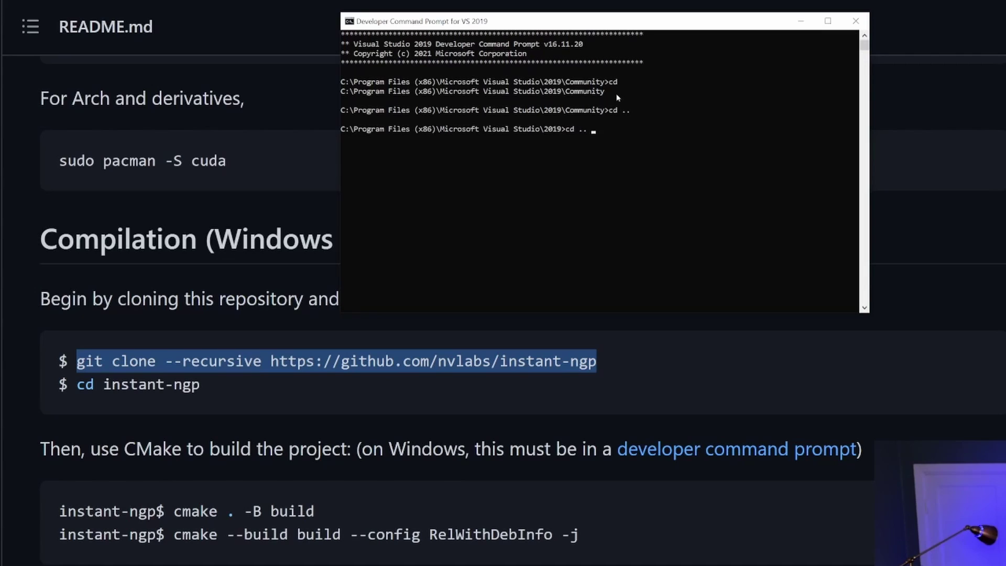
key("Return")
type("cd ..")
key("Return")
type("cd ..")
key("Return")
type("ccd Users")
key("Return")
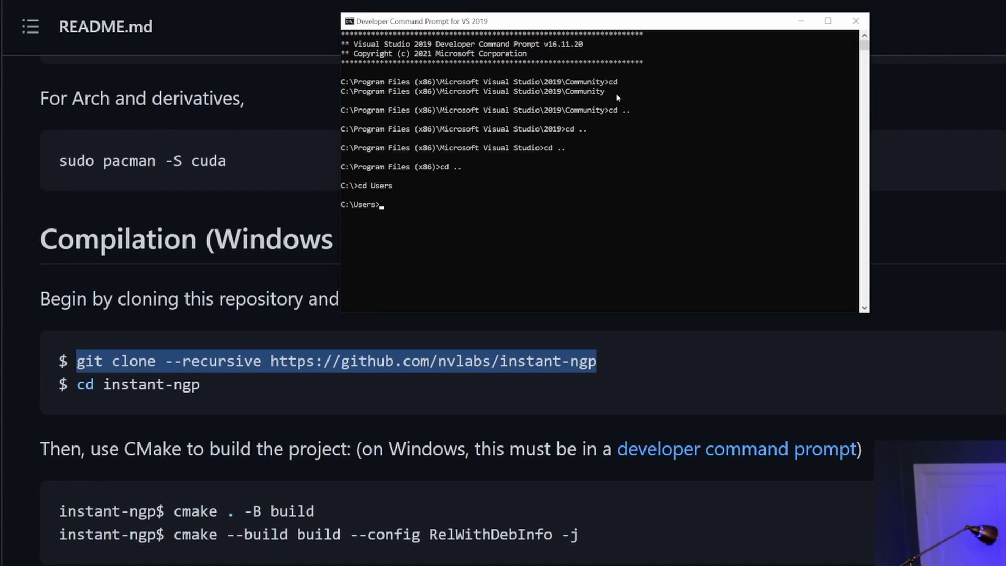
Change the command prompt's directory from Users into the personal user folder
type("cd nci")
key("BackSpace")
key("BackSpace")
type("icolai")
key("Return")
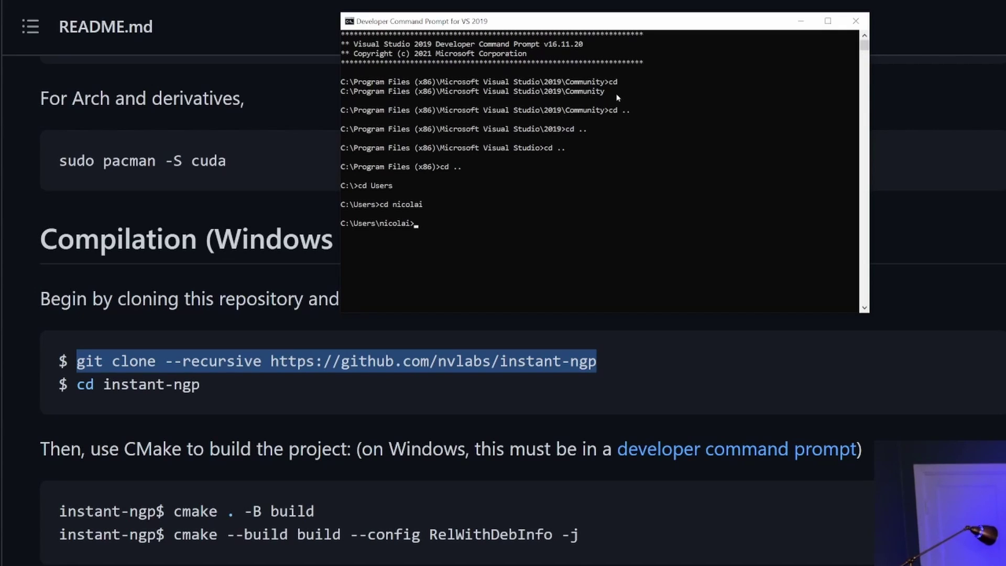
key("alt+Tab")
left_click_drag(613, 288, 78, 283)
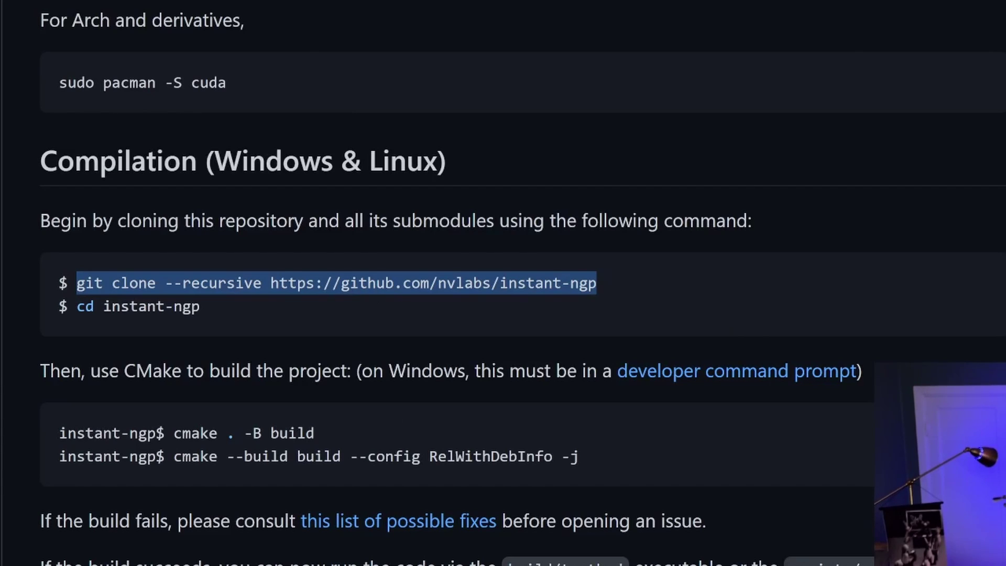
key("alt+Tab")
type("git clone --recursive https://github.com/nvlabs/instant-ngp")
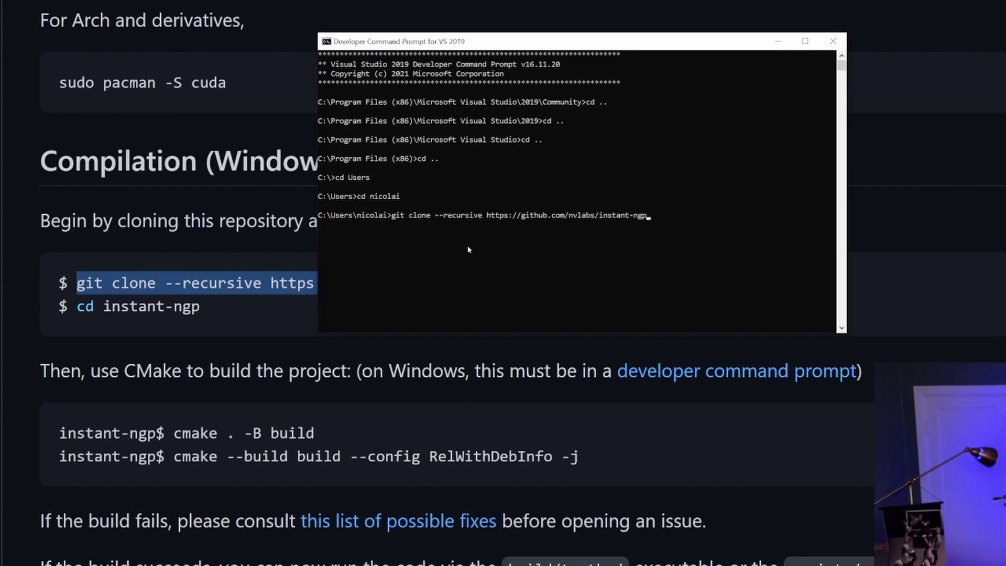
key("Return")
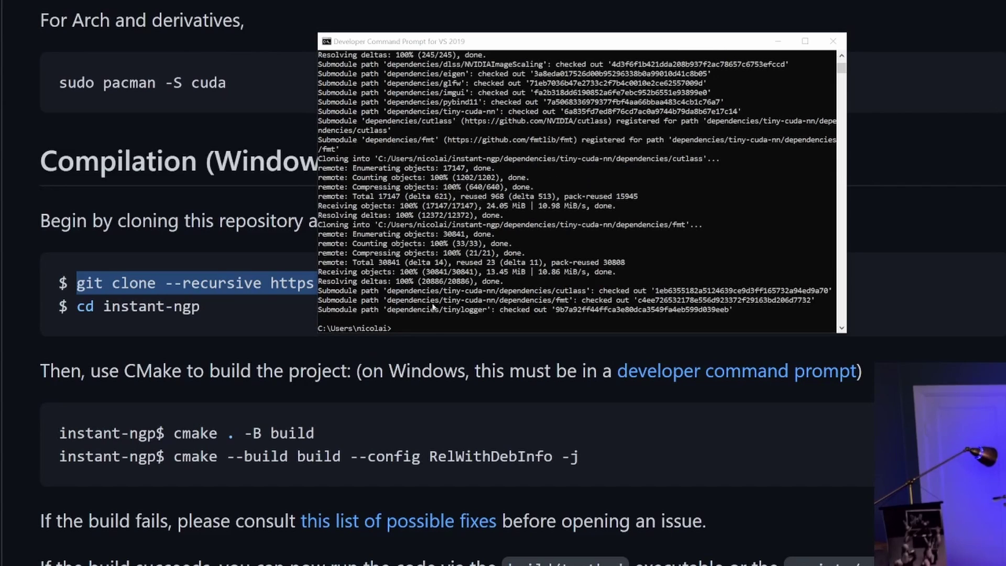
Change the command prompt's directory into the cloned instant-ngp folder
type("cd")
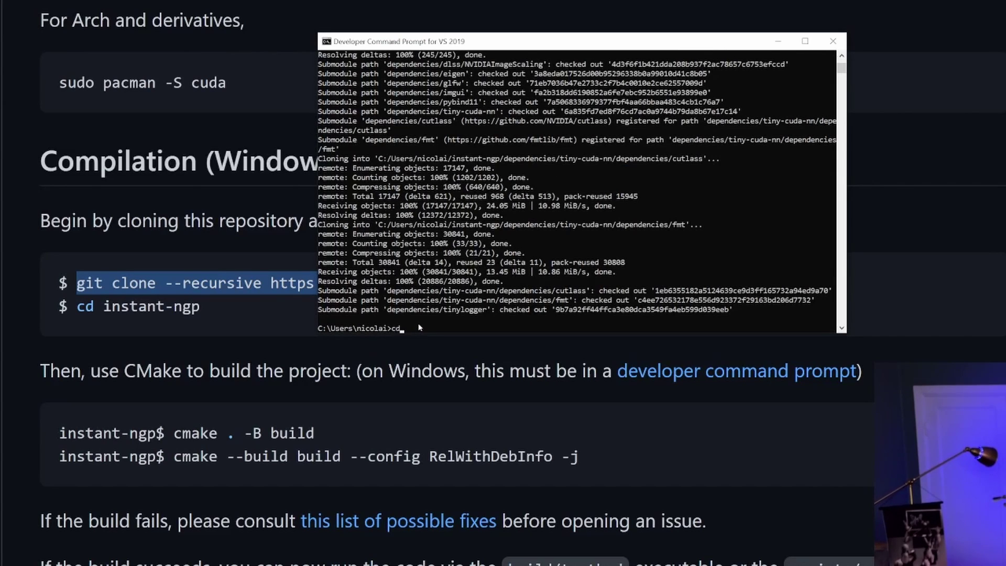
type(" instant-ngp")
key("Return")
Copy the README's cmake . -B build command and run it in the instant-ngp folder
left_click_drag(319, 435, 174, 434)
key("super+c")
key("alt+Tab")
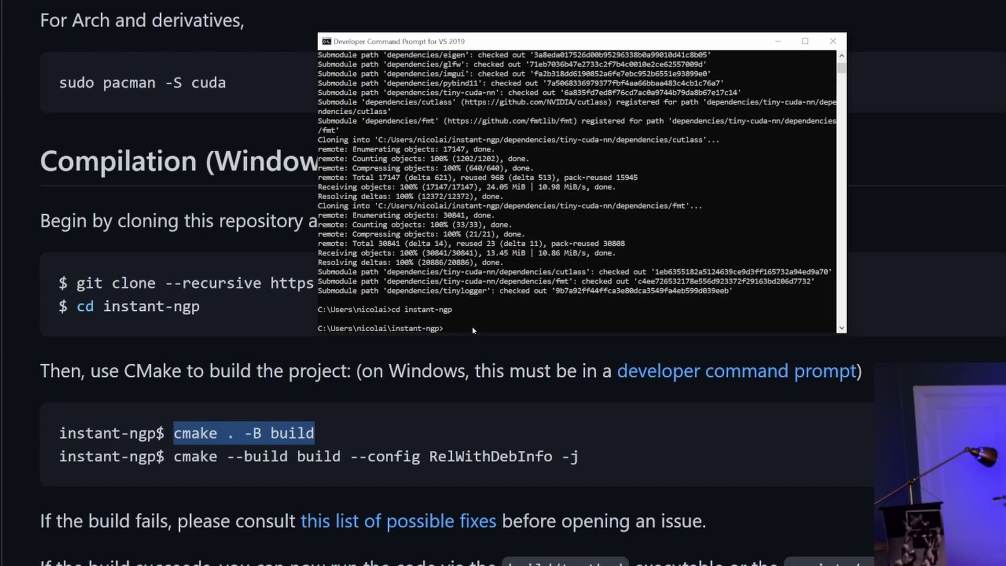
right_click(483, 326)
key("Return")
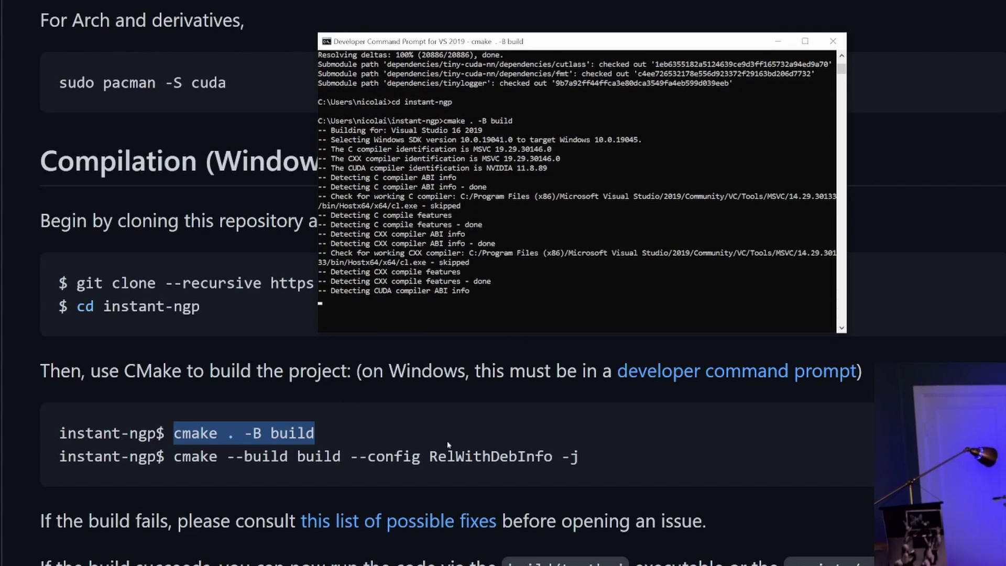
Examine the CMake configuration output for the detected compilers, CUDA, Vulkan, OptiX and Python, and for where the build files are written
scroll(210, 367, "down", 1)
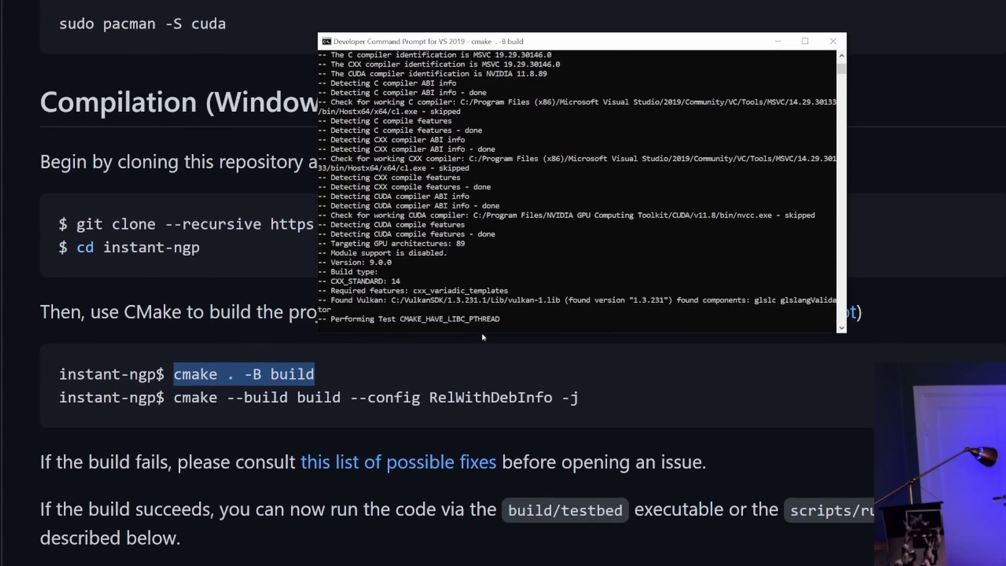
scroll(374, 188, "up", 3)
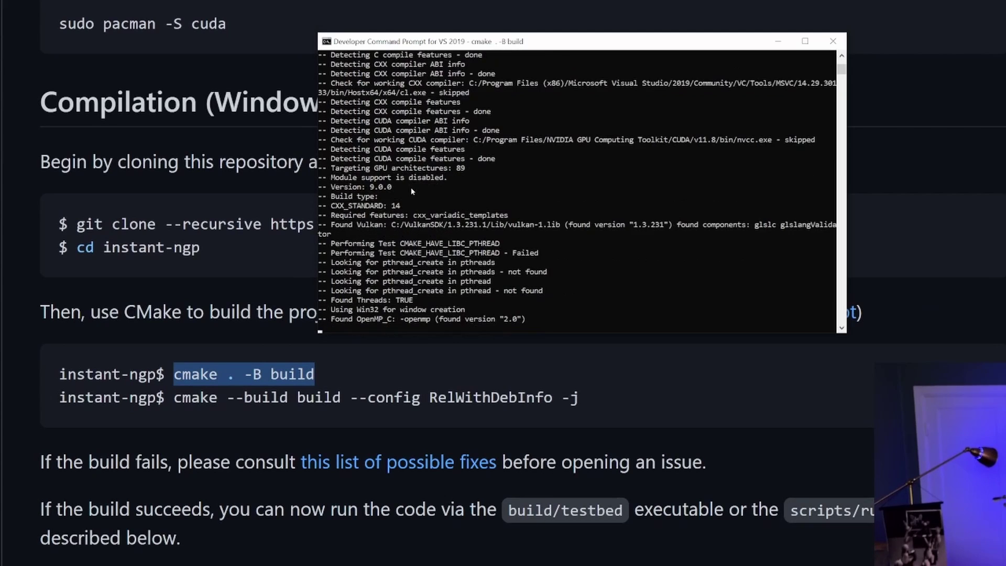
scroll(420, 217, "up", 1)
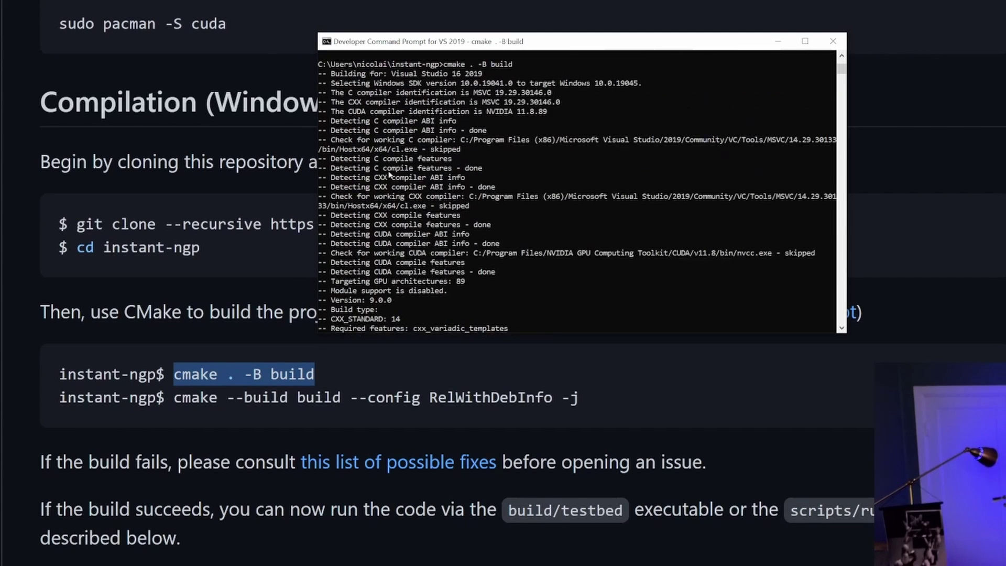
scroll(412, 183, "up", 3)
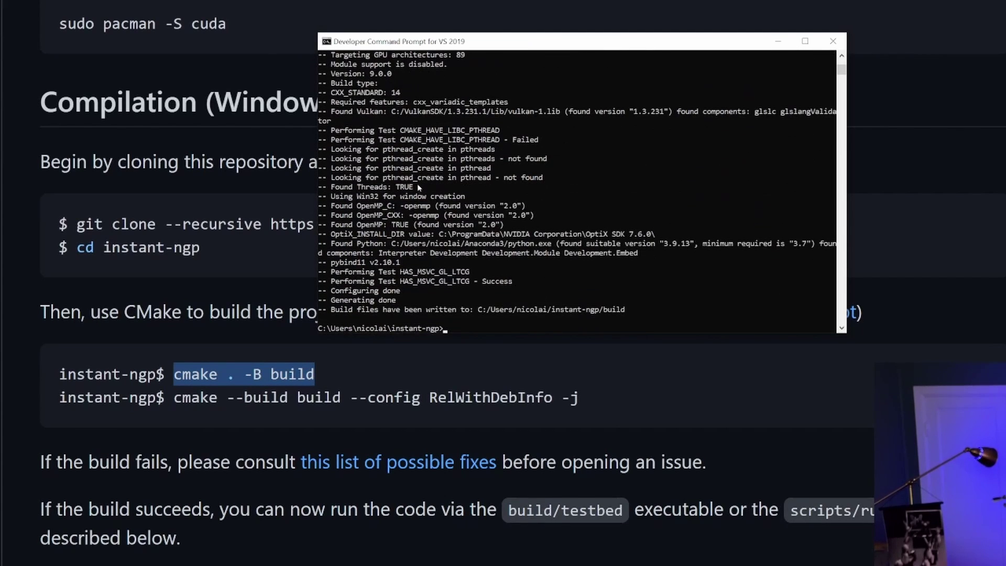
scroll(418, 189, "up", 1)
scroll(417, 190, "up", 1)
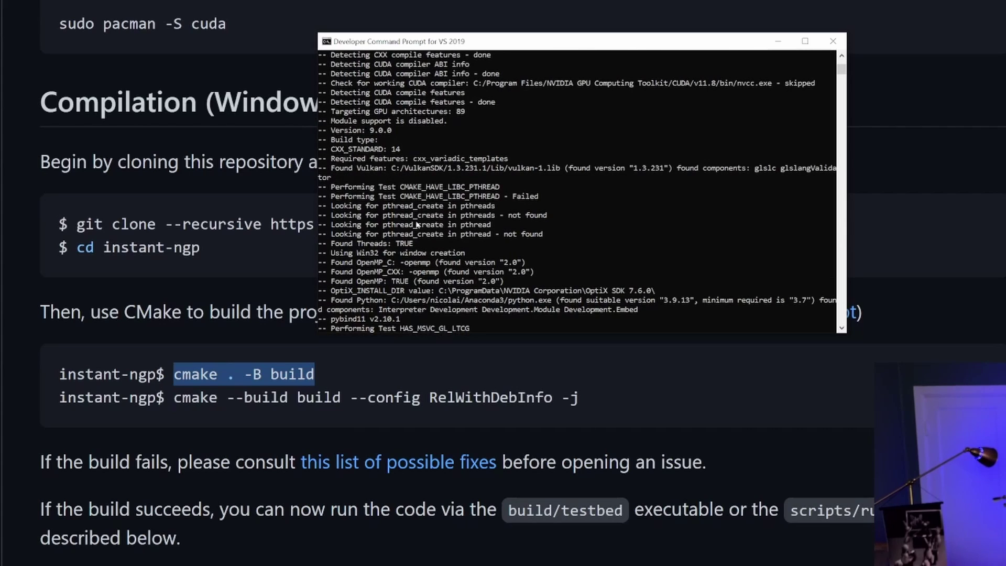
left_click(389, 167)
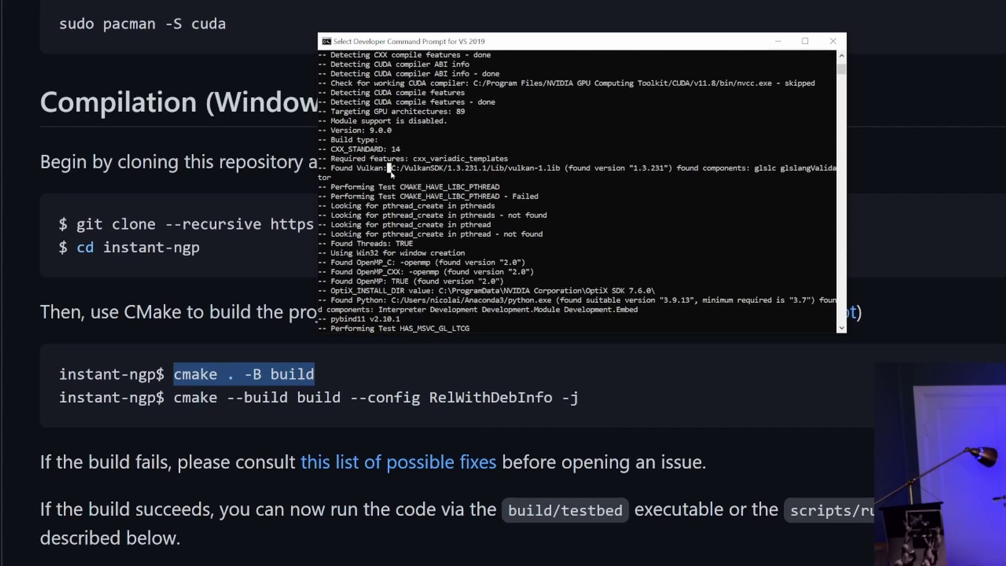
left_click_drag(331, 301, 430, 310)
left_click(430, 309)
scroll(362, 297, "up", 1)
scroll(391, 304, "down", 1)
scroll(414, 298, "up", 4)
scroll(435, 295, "up", 5)
scroll(435, 288, "down", 13)
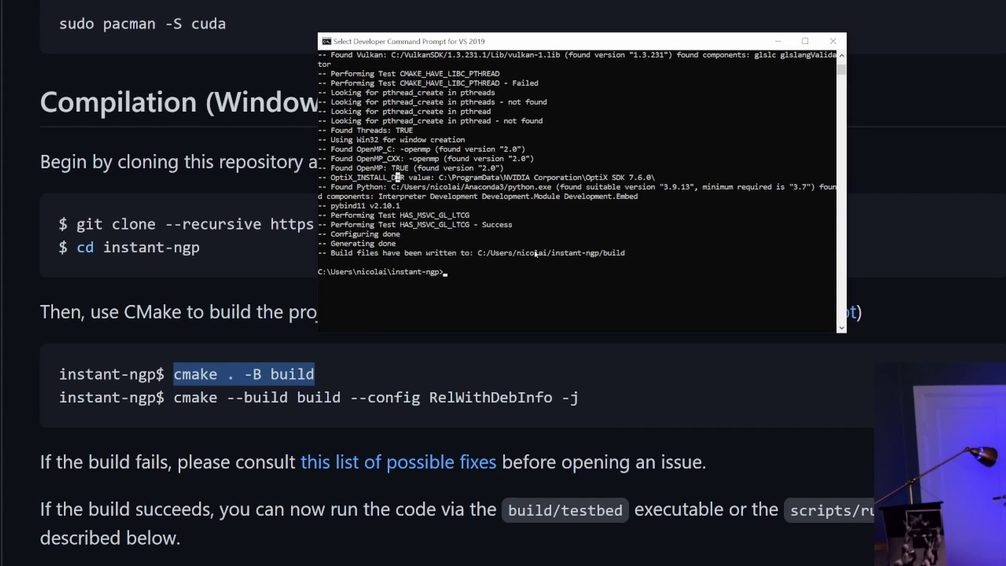
Copy the README's cmake --build build --config RelWithDebInfo -j command and run it in the instant-ngp folder
left_click_drag(579, 397, 174, 397)
key("super+c")
key("alt+Tab")
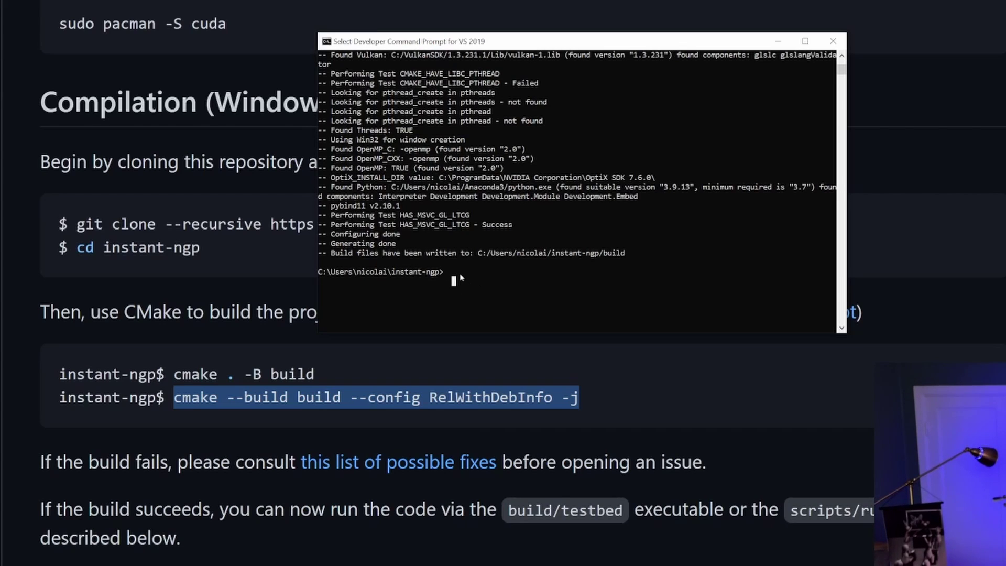
right_click(515, 283)
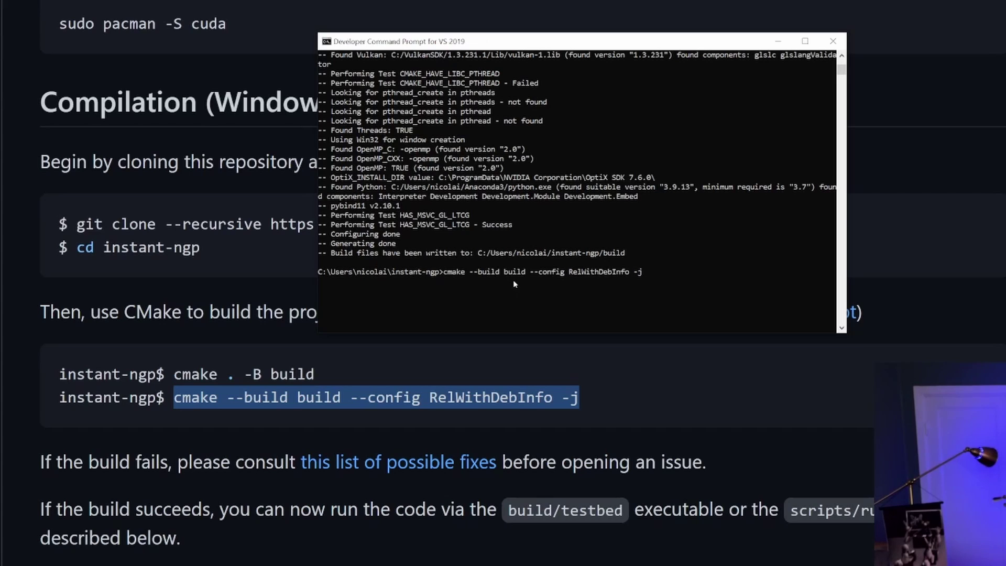
key("Return")
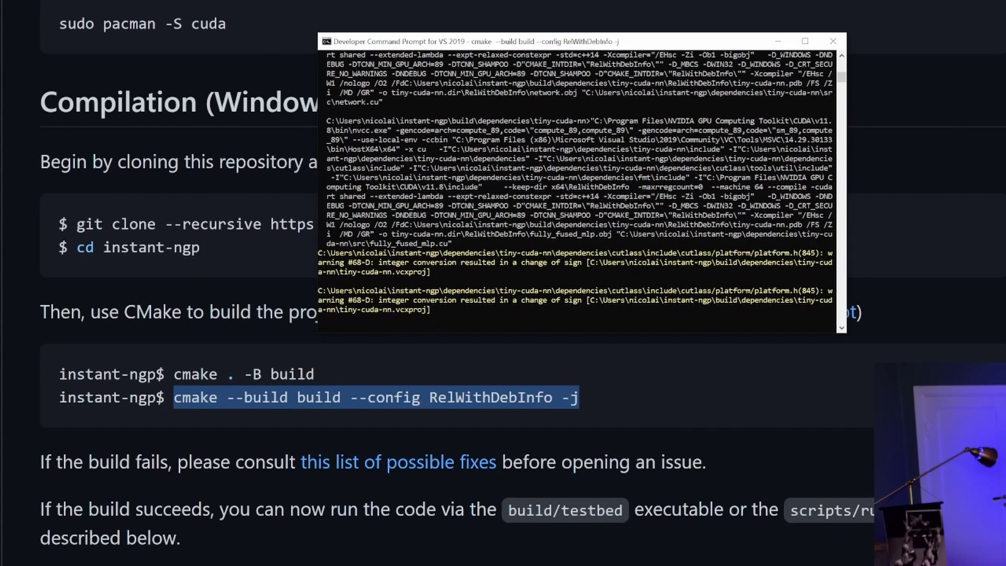
Review the README's Compilation section and open its list of possible fixes for failed builds
scroll(253, 242, "up", 5)
scroll(252, 242, "up", 4)
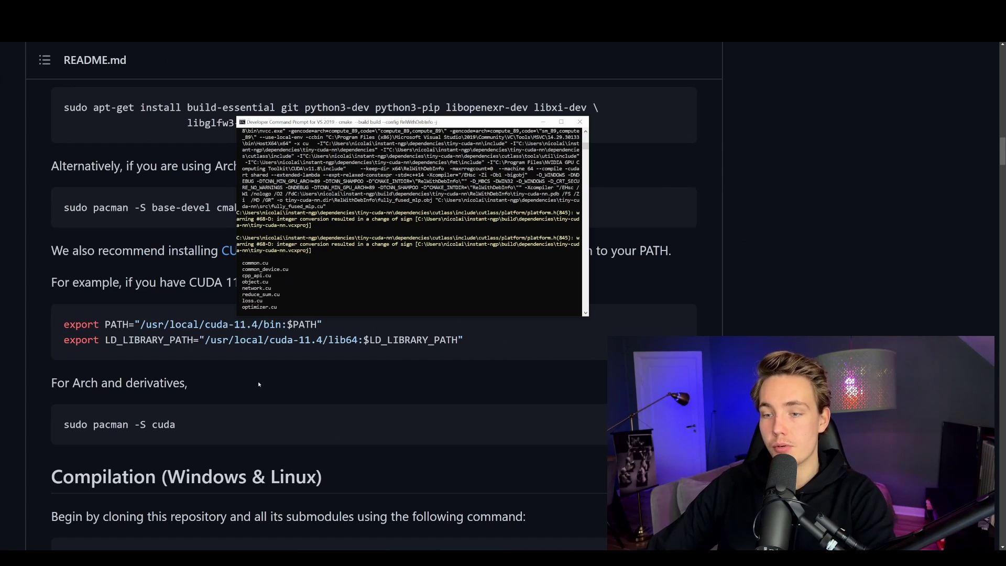
left_click(347, 420)
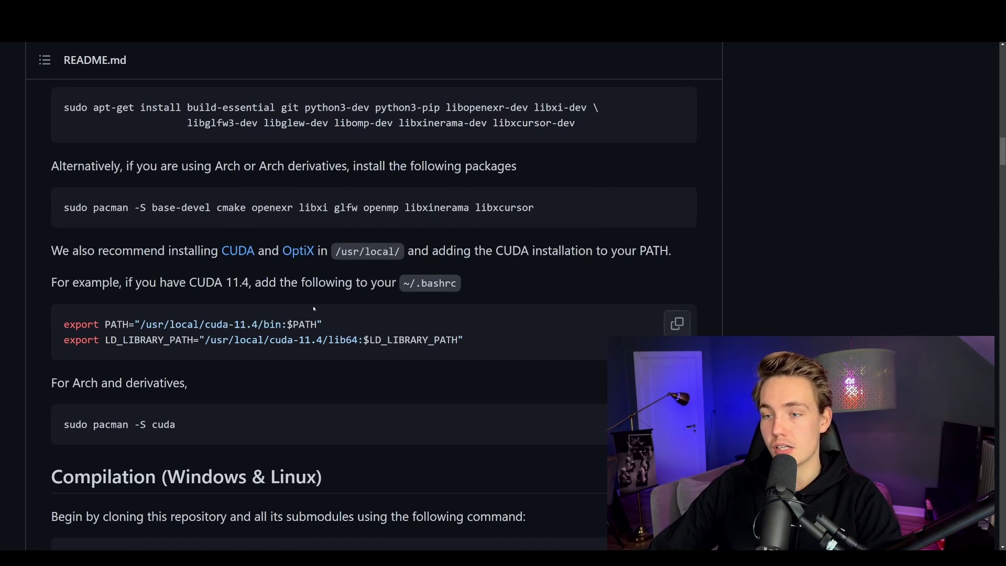
scroll(317, 320, "down", 4)
scroll(424, 336, "down", 2)
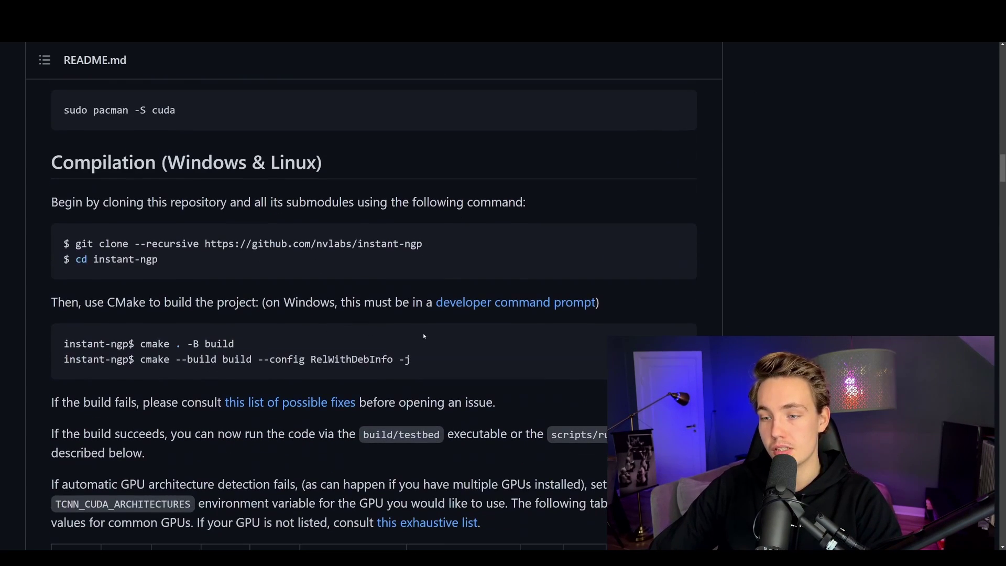
scroll(357, 331, "up", 4)
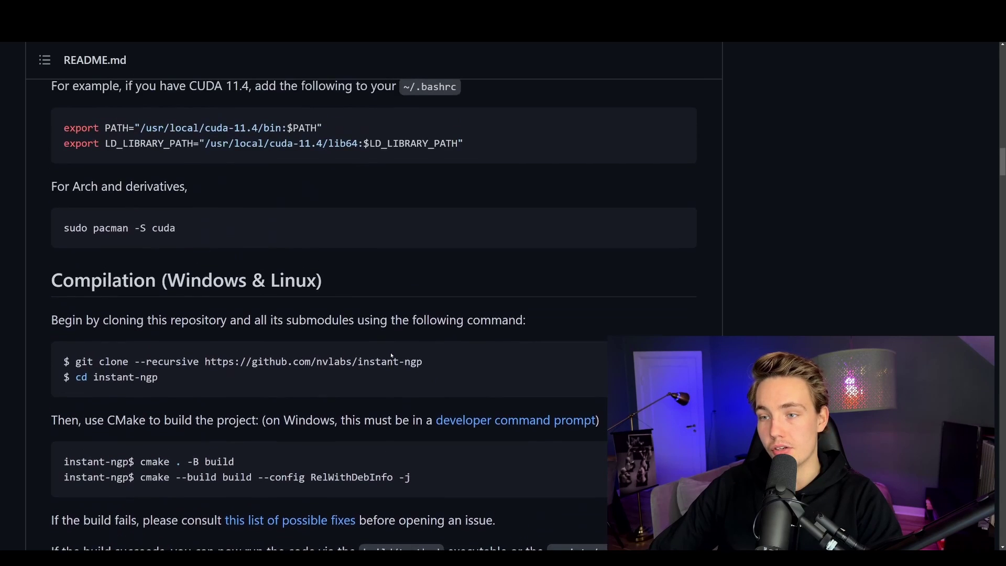
scroll(391, 353, "down", 2)
scroll(391, 353, "down", 3)
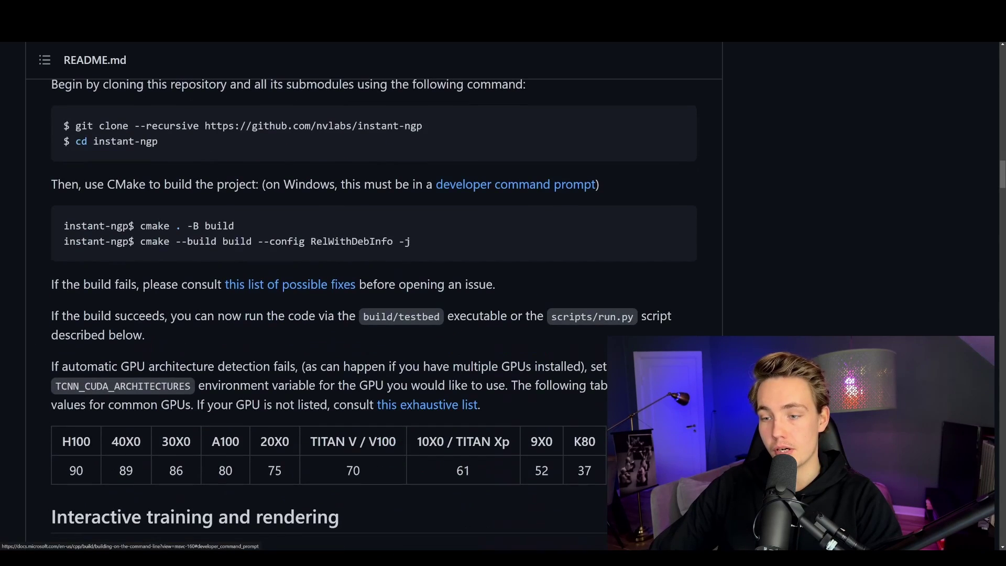
left_click(295, 287)
scroll(295, 287, "down", 2)
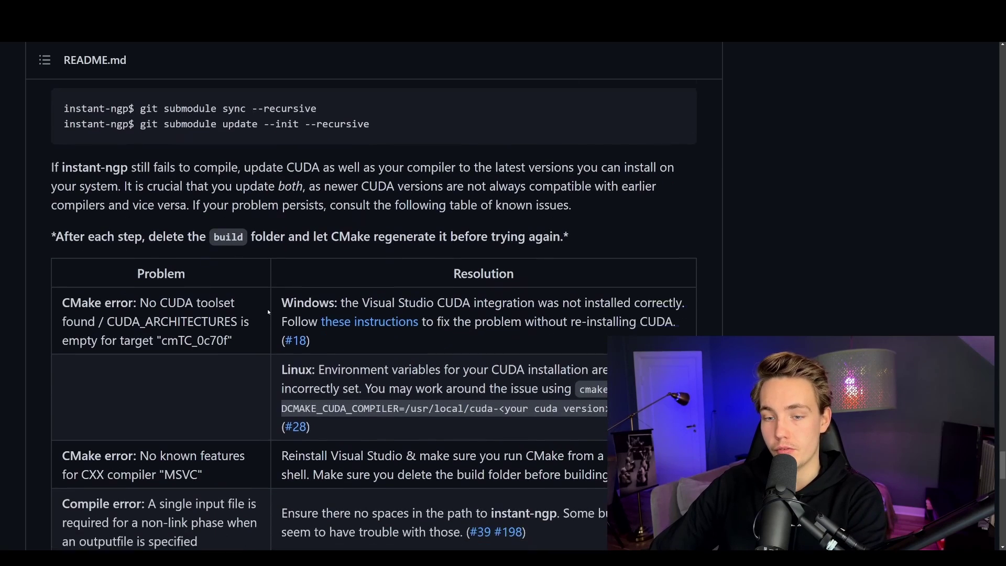
Highlight the "No CUDA toolset found" CMake error in the known-issues table and open its Windows fix instructions in a new tab
left_click_drag(140, 289, 235, 332)
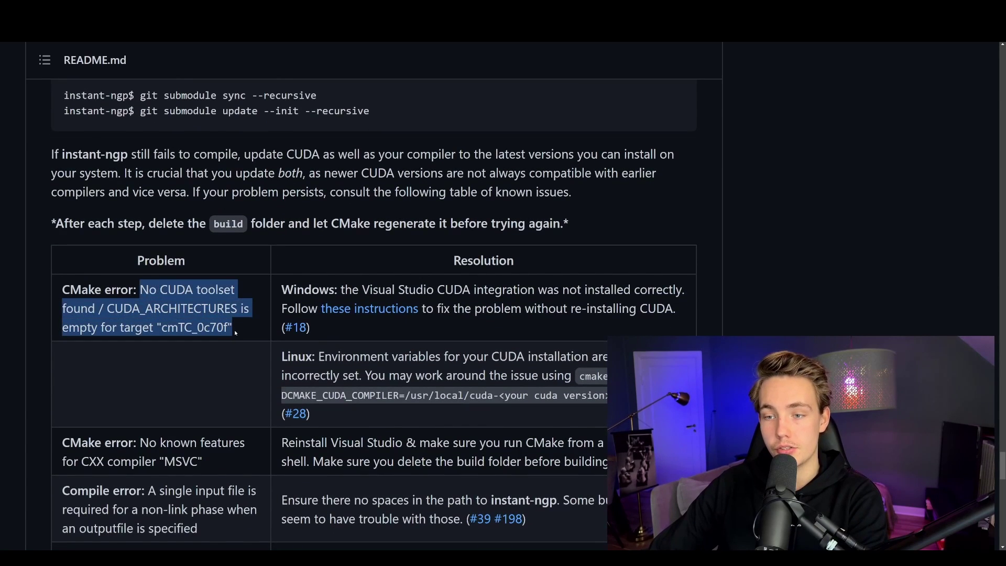
left_click_drag(101, 308, 235, 331)
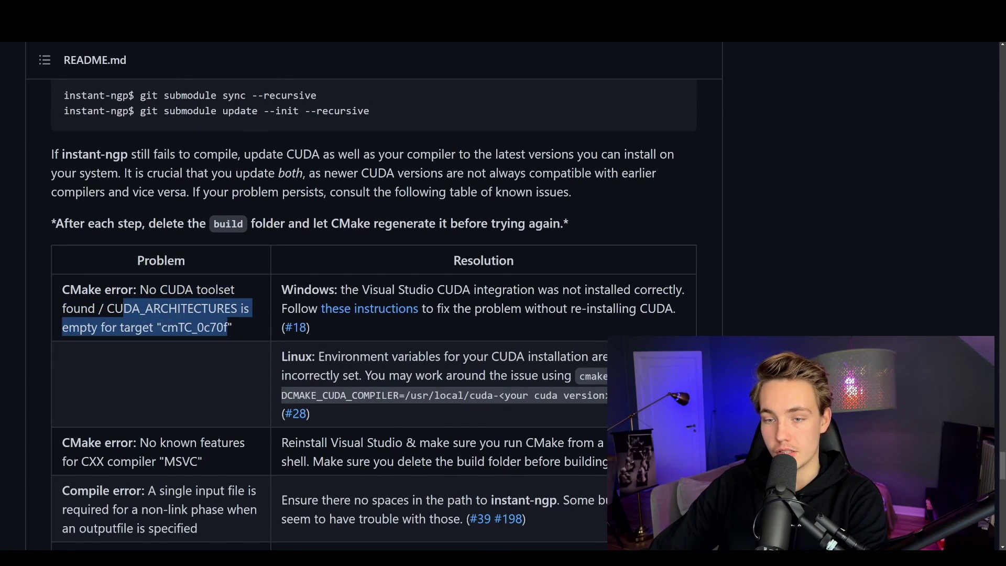
left_click(249, 330)
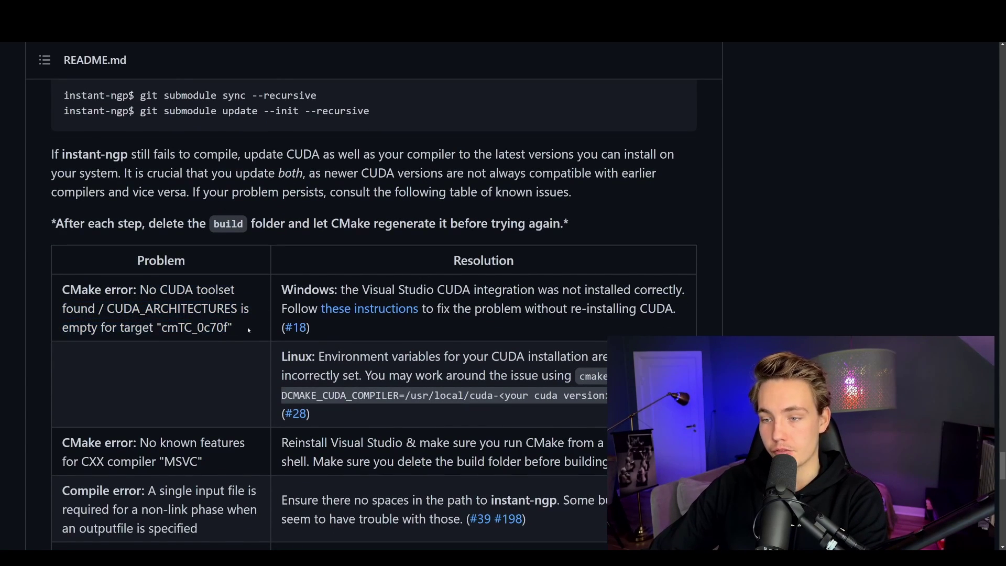
right_click(363, 311)
left_click(399, 316)
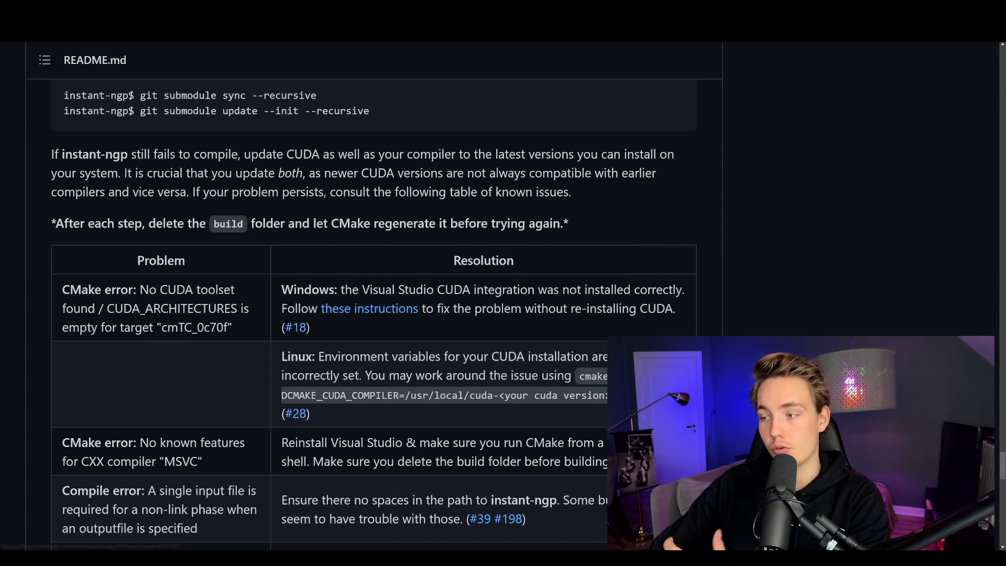
key("ctrl+Tab")
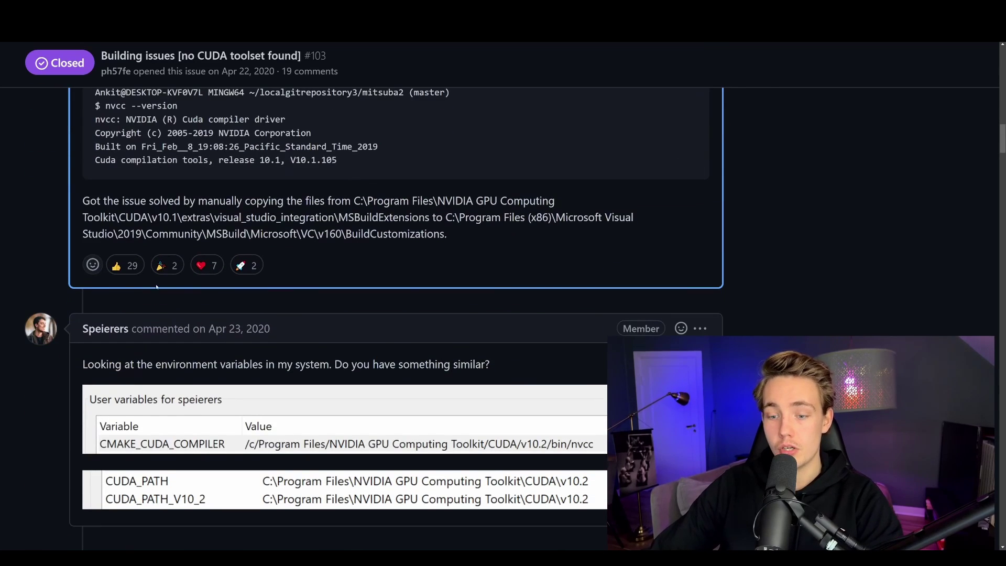
Highlight the MSBuildExtensions source path in the GitHub issue comment and bring up that folder in File Explorer
mouse_move(207, 266)
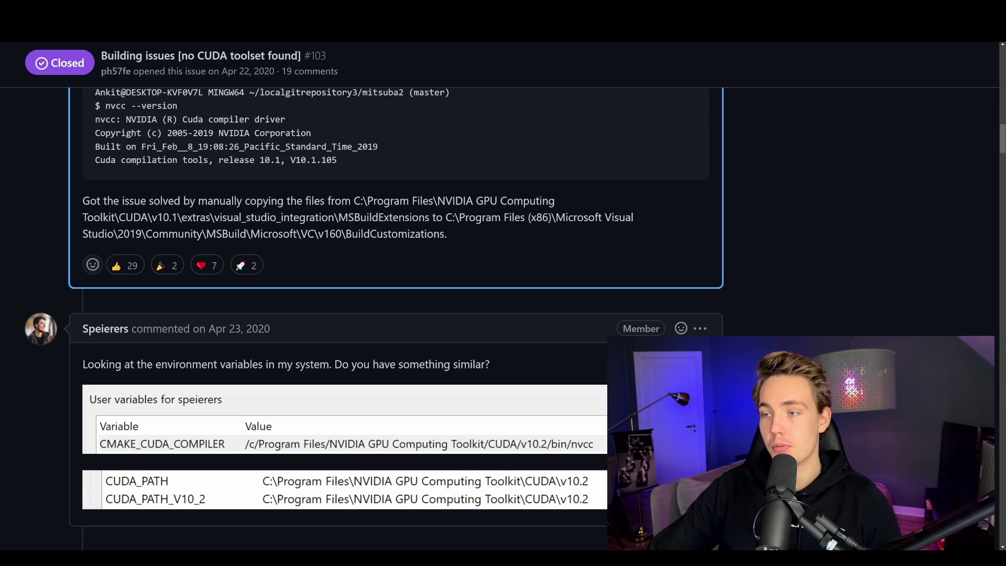
left_click_drag(354, 200, 426, 217)
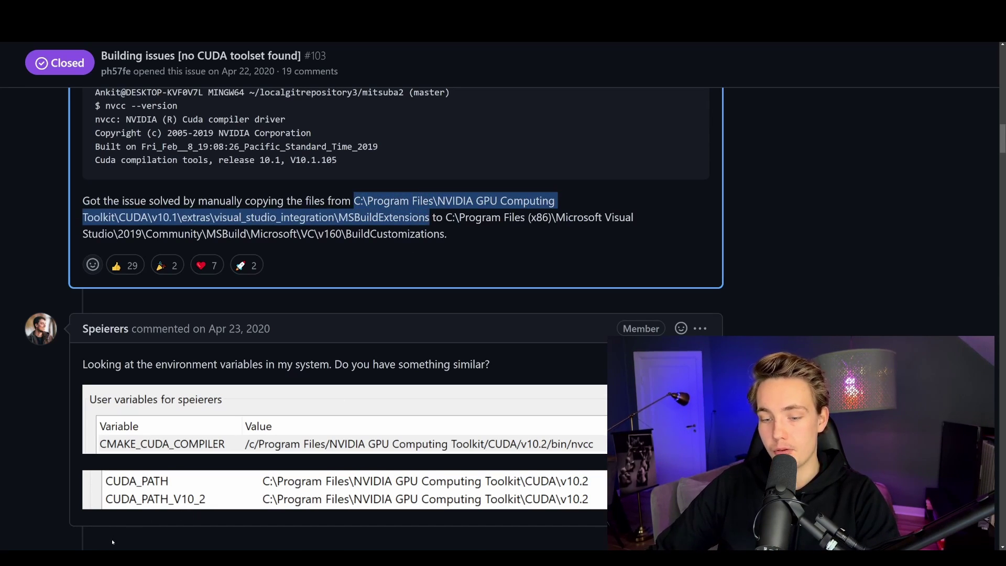
left_click(63, 519)
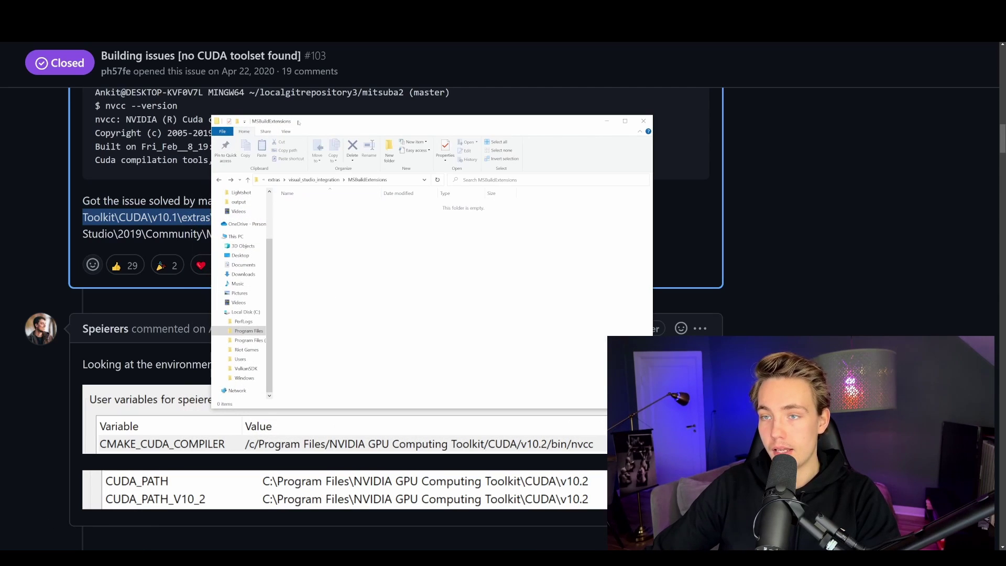
left_click_drag(299, 122, 267, 127)
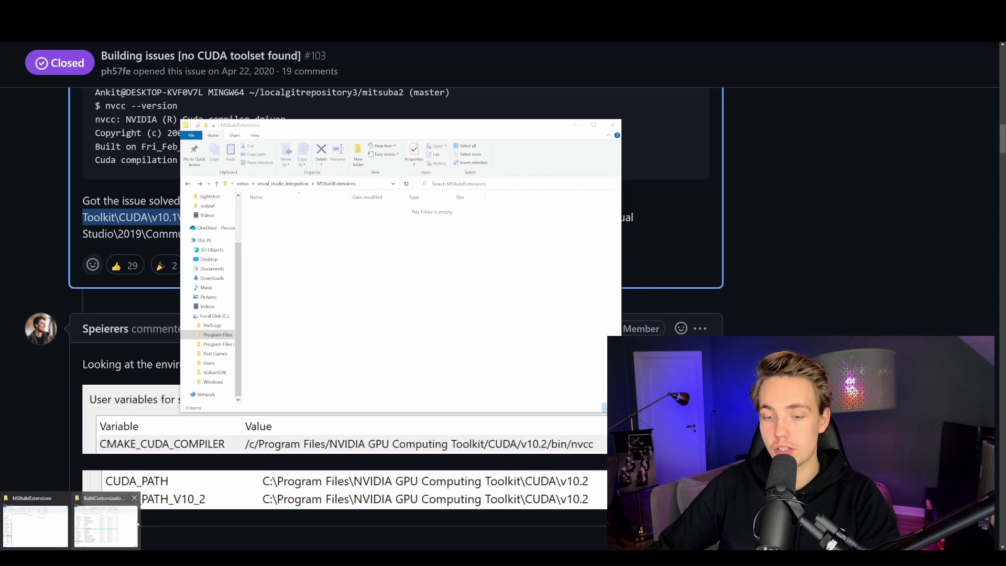
Bring up the BuildCustomizations folder, select its three CUDA 11.8 files, and close the MSBuildExtensions window
left_click(105, 519)
left_click_drag(370, 208, 370, 158)
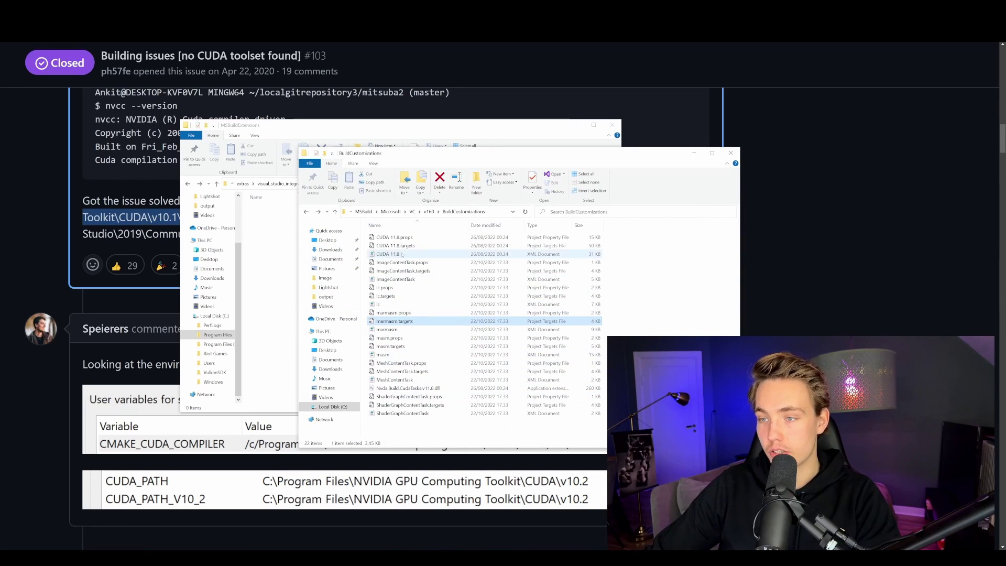
left_click_drag(430, 237, 430, 257)
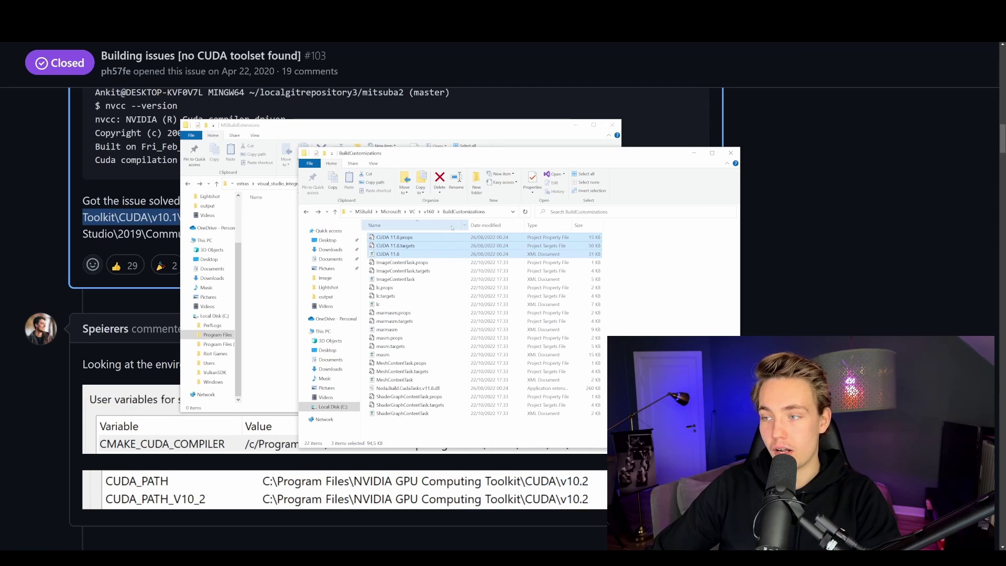
left_click(612, 125)
left_click_drag(404, 157, 382, 149)
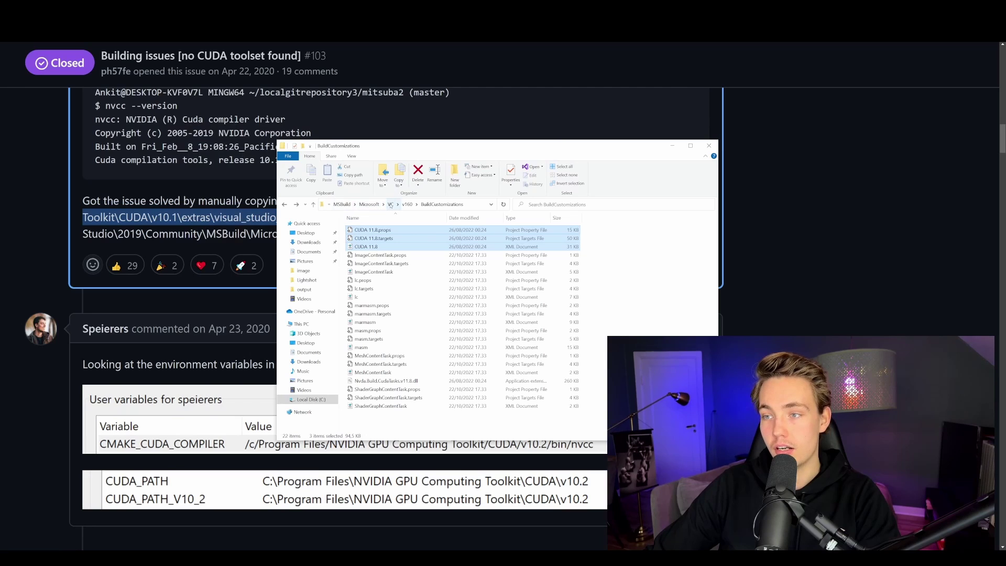
Close the BuildCustomizations window and highlight the source and destination CUDA paths in the GitHub issue comment
left_click(708, 147)
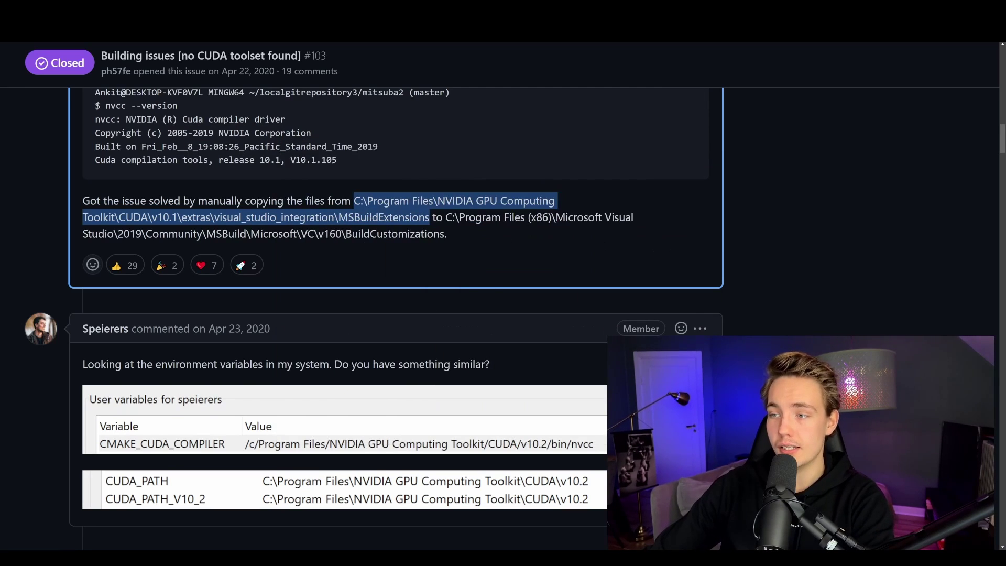
left_click_drag(355, 201, 531, 240)
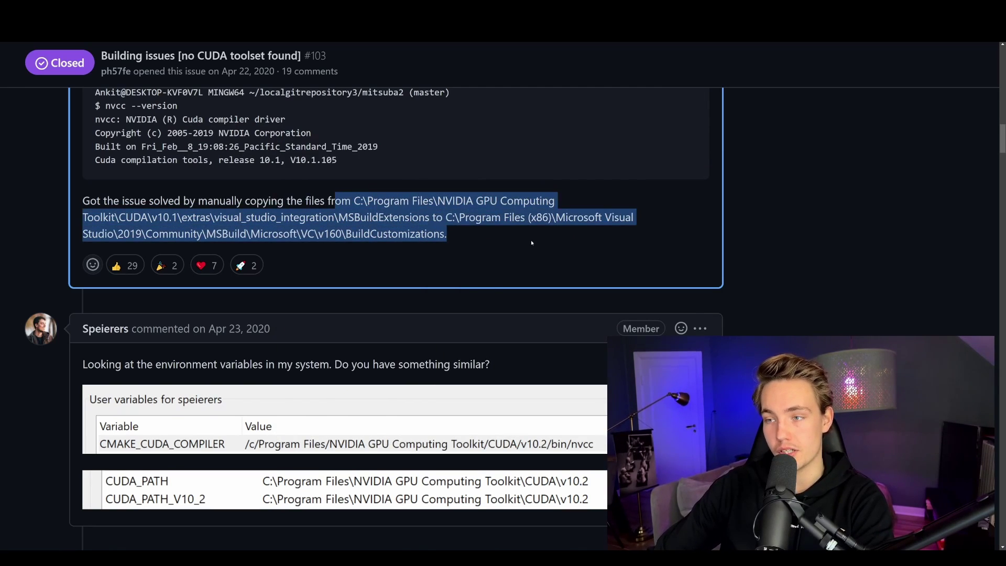
left_click(526, 240)
left_click_drag(354, 200, 473, 234)
left_click(473, 233)
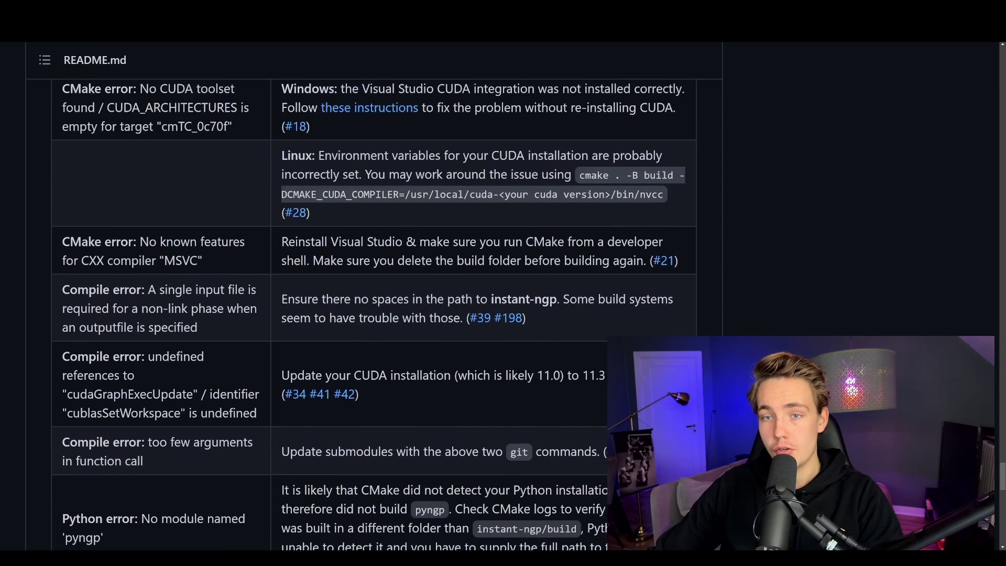
Review the README's known-issues table and highlight the advice to run CMake in the "No known features for CXX compiler" resolution
scroll(179, 264, "up", 2)
scroll(178, 264, "down", 1)
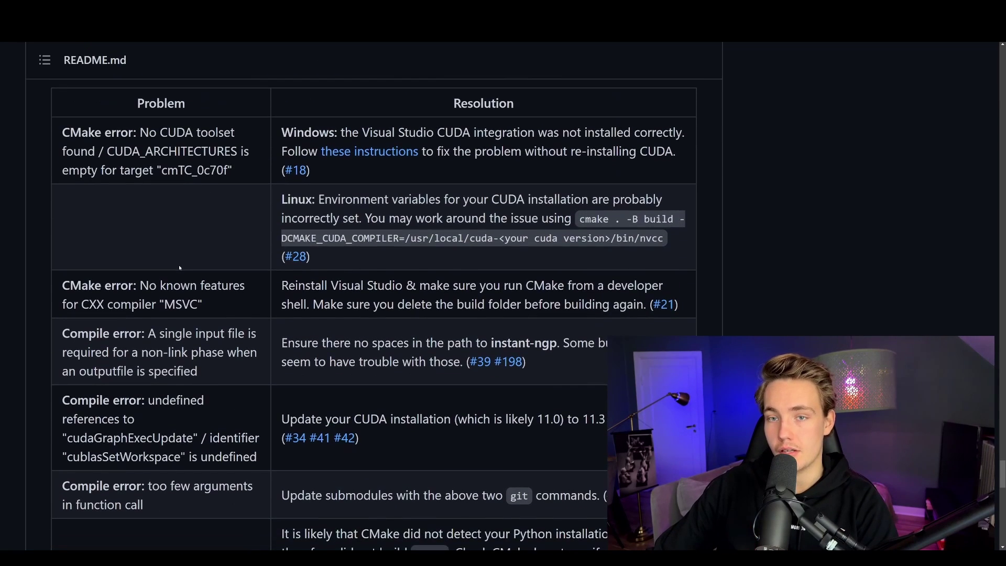
scroll(185, 271, "down", 1)
scroll(367, 314, "down", 1)
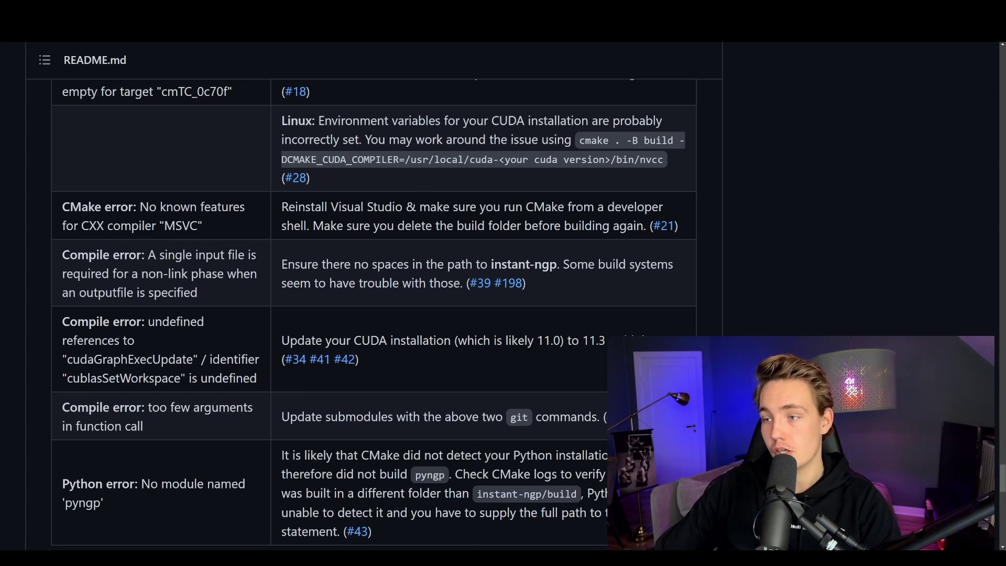
left_click_drag(437, 207, 557, 207)
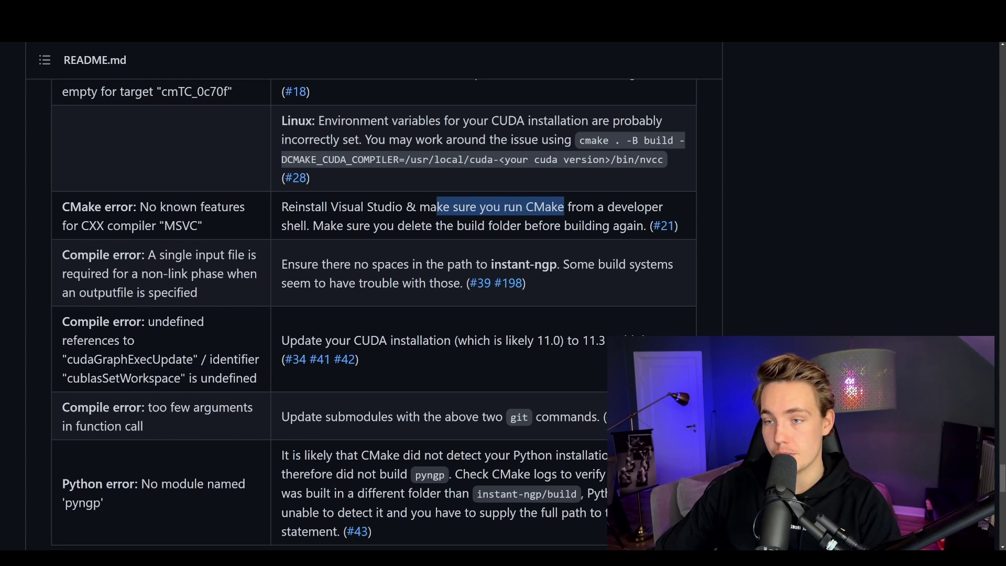
left_click(561, 207)
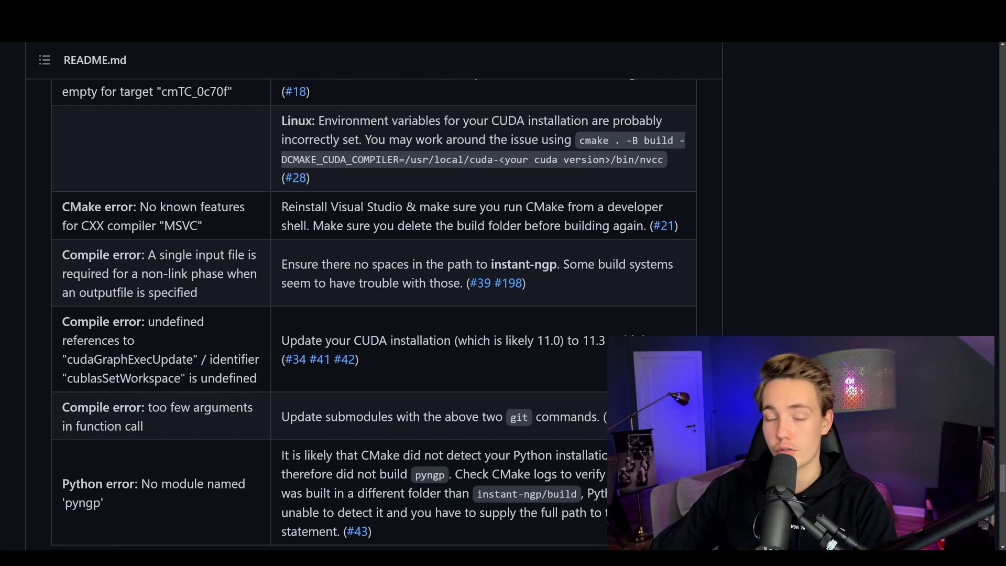
scroll(273, 204, "down", 1)
left_click_drag(273, 204, 580, 488)
left_click(382, 395)
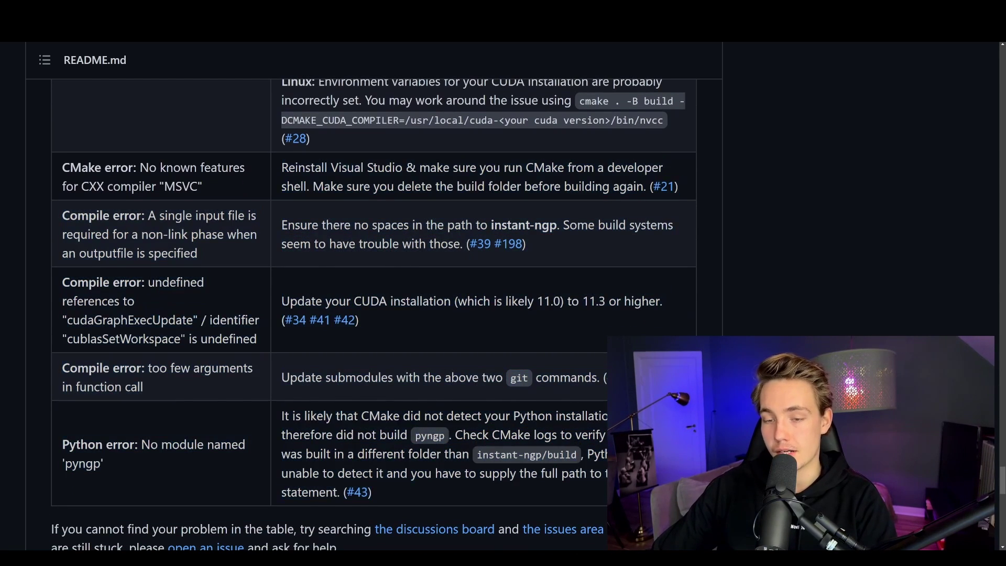
Highlight the Windows resolution for the "No CUDA toolset found" CMake error in the README table
scroll(383, 395, "up", 3)
left_click_drag(291, 203, 417, 243)
scroll(416, 243, "up", 1)
left_click_drag(284, 172, 498, 209)
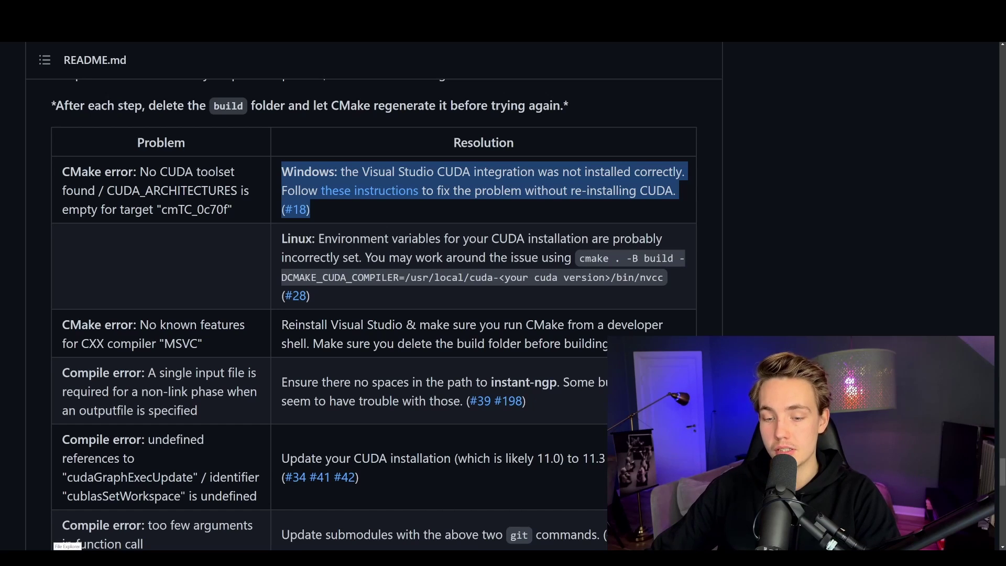
Find the system environment variables through a Windows search for "env" and open the OptiX_INSTALL_DIR system variable
key("super")
type("env")
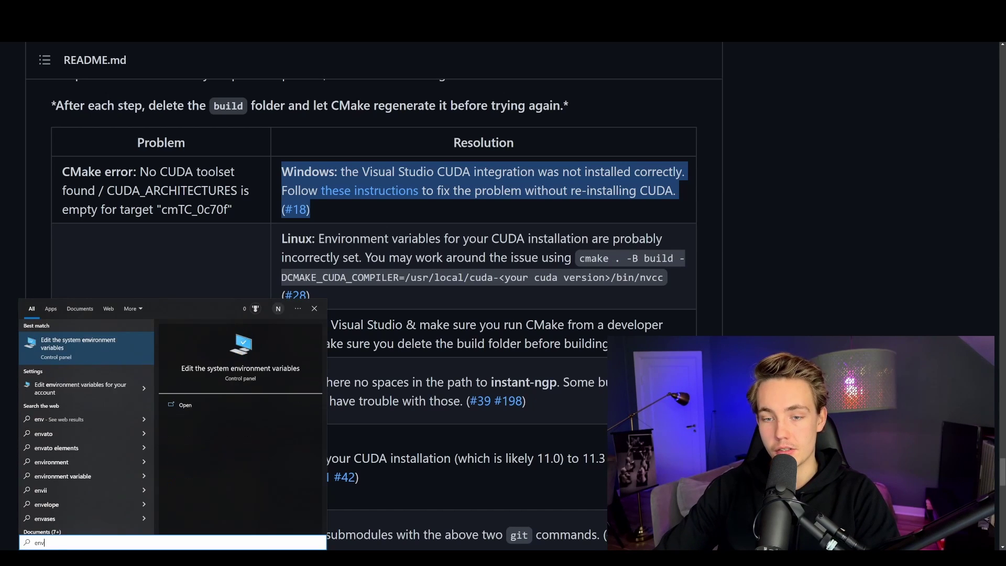
key("Return")
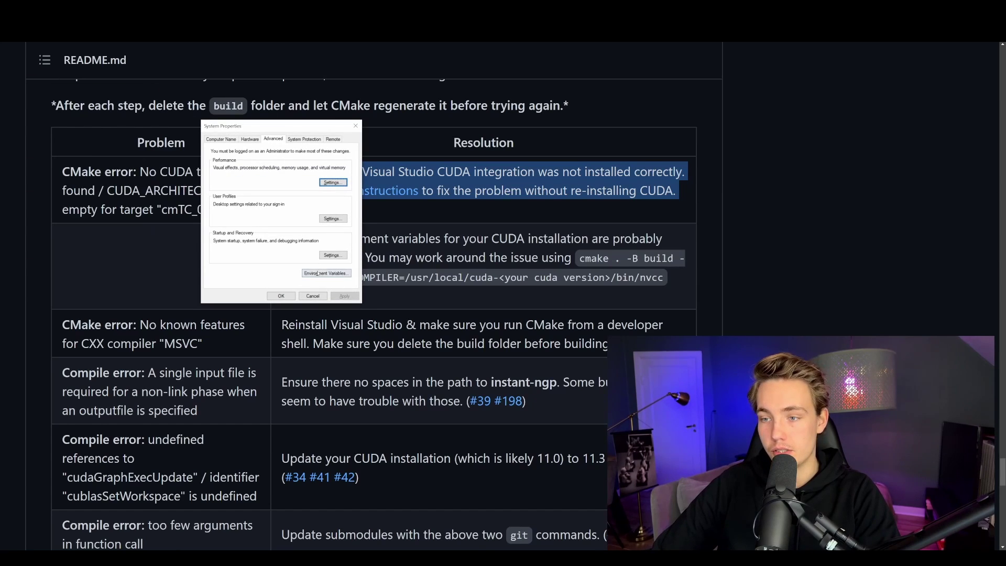
left_click(317, 273)
scroll(443, 315, "down", 5)
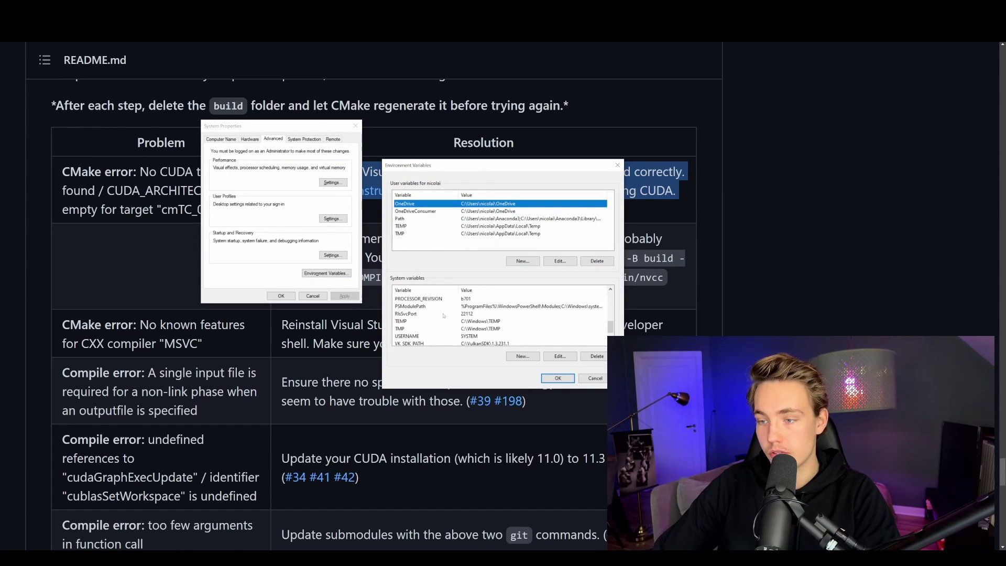
scroll(436, 322, "down", 1)
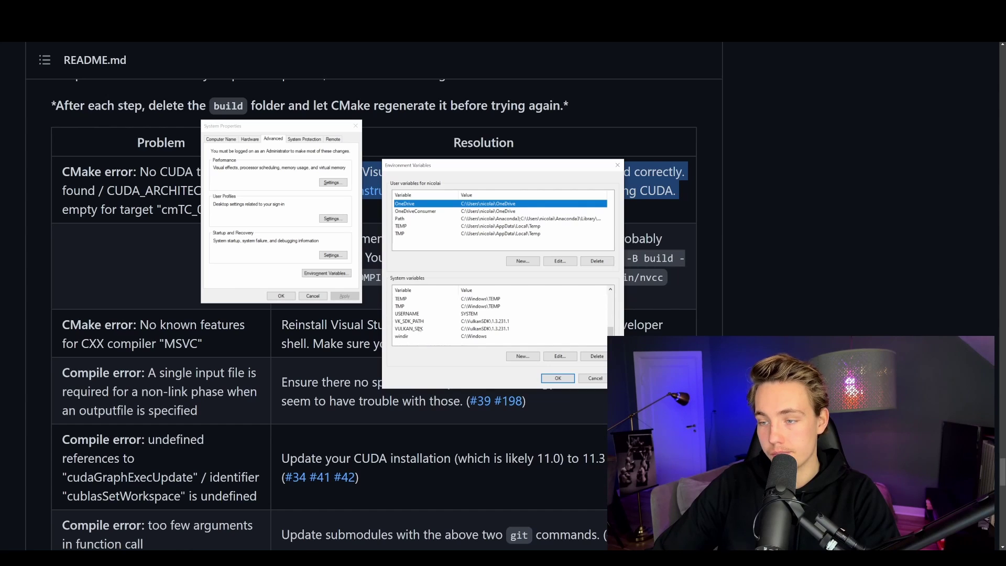
scroll(417, 329, "up", 4)
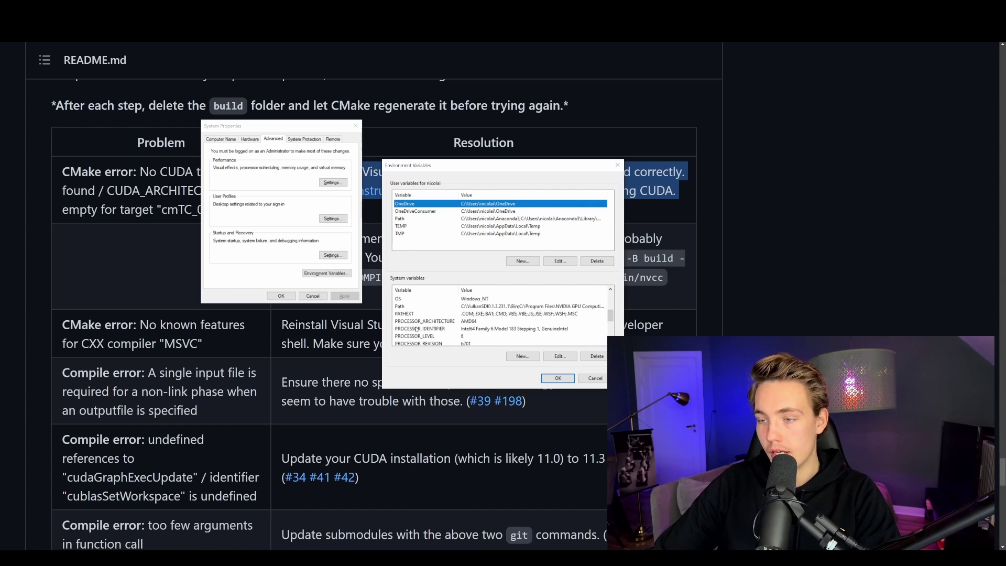
double_click(419, 314)
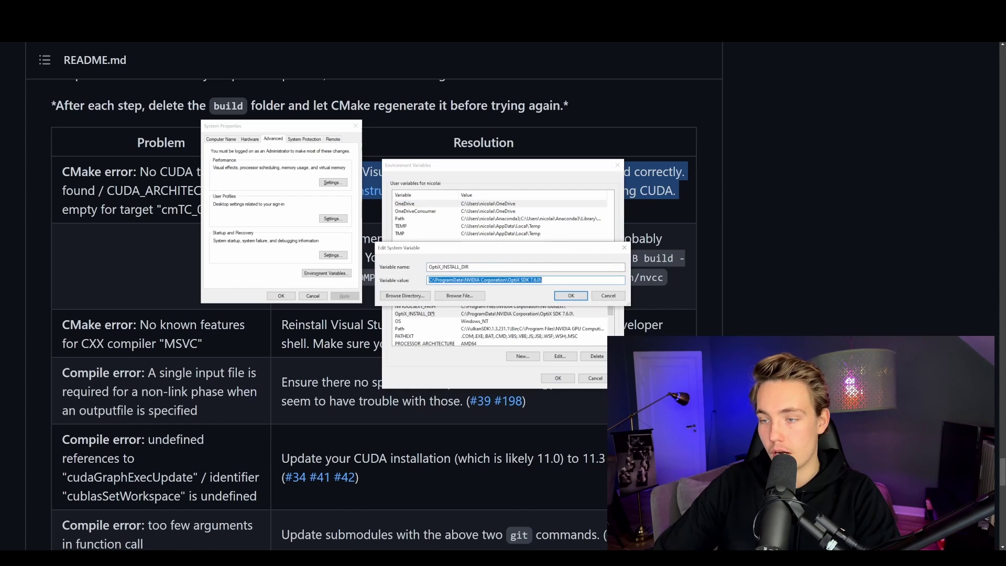
left_click(529, 280)
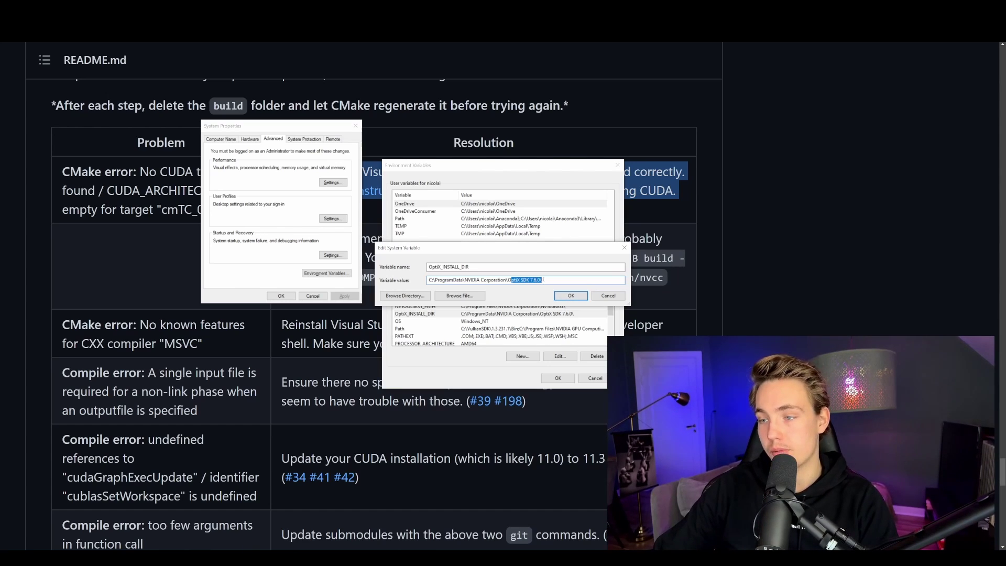
Open the OptiX_INSTALL_DIR path, copied from its variable value, in File Explorer and accept the variable and environment dialogs
key("ctrl+a")
key("ctrl+c")
key("super+e")
left_click(321, 205)
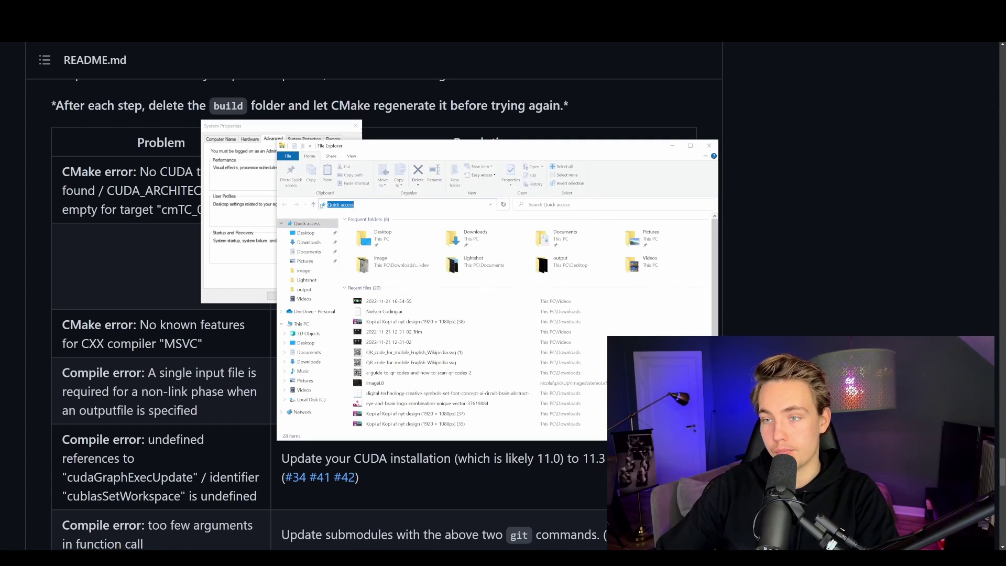
key("ctrl+v")
key("Return")
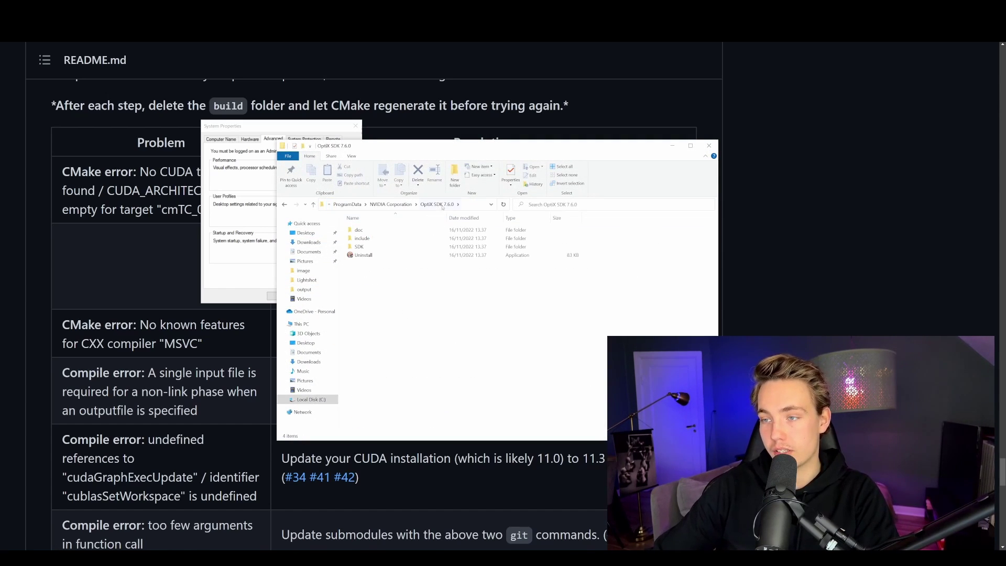
left_click(428, 205)
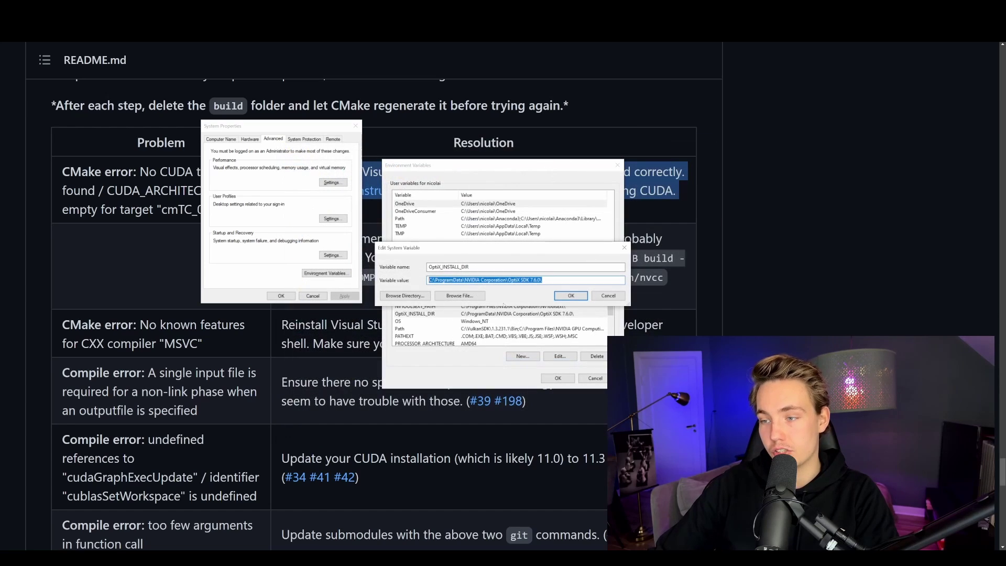
left_click(571, 296)
left_click(558, 378)
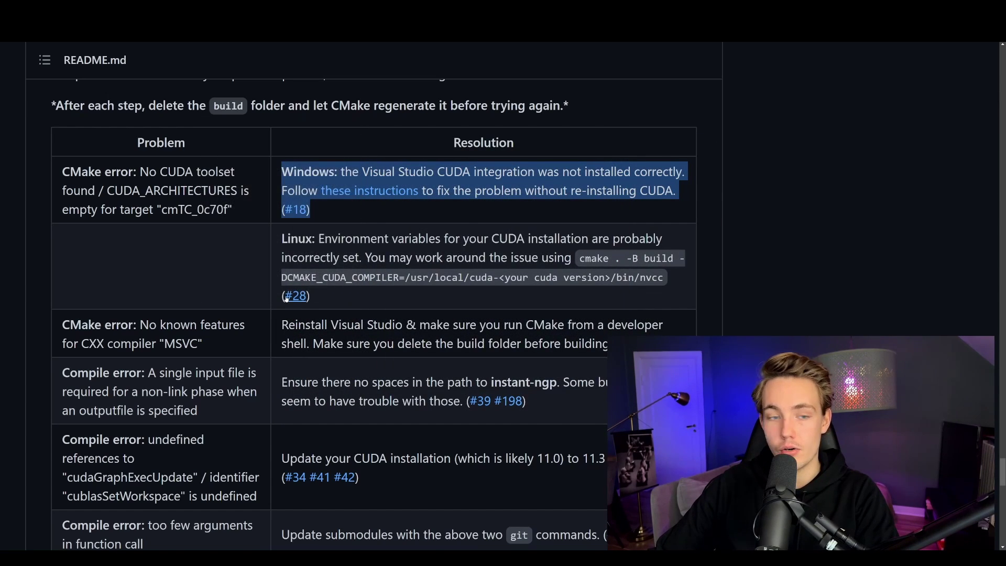
Return to the README's Compilation section and examine the end of the build output in the Developer Command Prompt
mouse_move(286, 297)
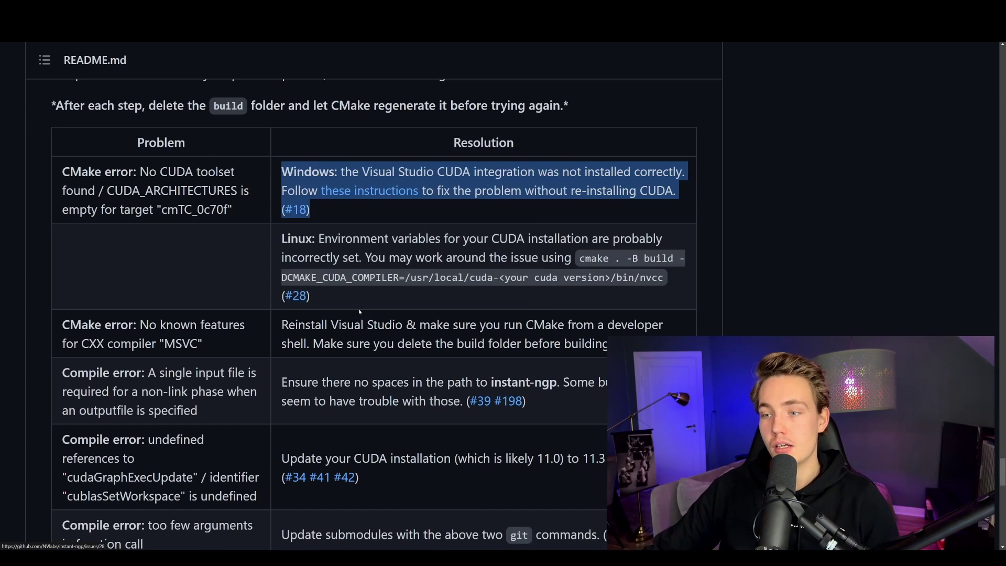
scroll(347, 336, "up", 3)
scroll(347, 335, "up", 1)
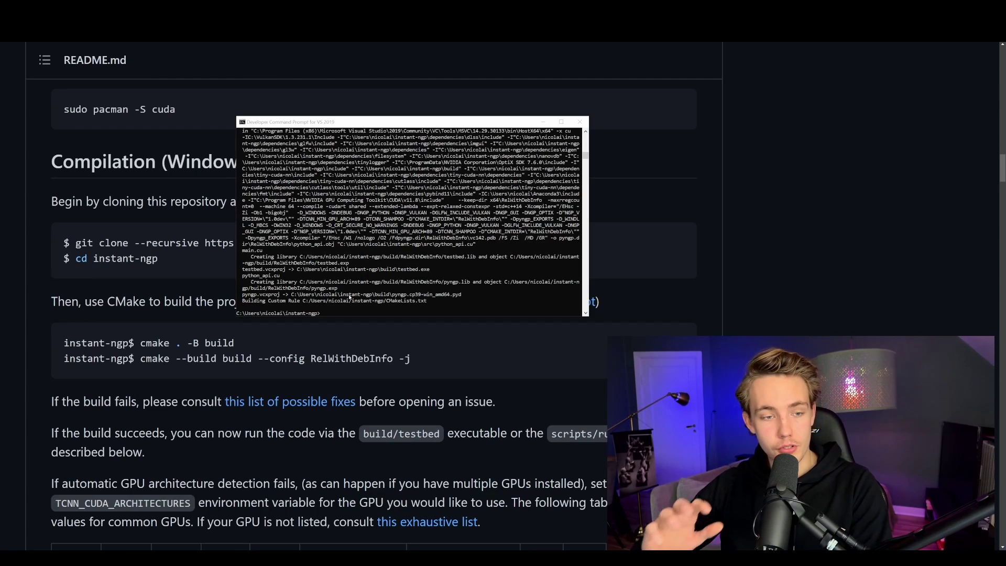
scroll(358, 296, "down", 1)
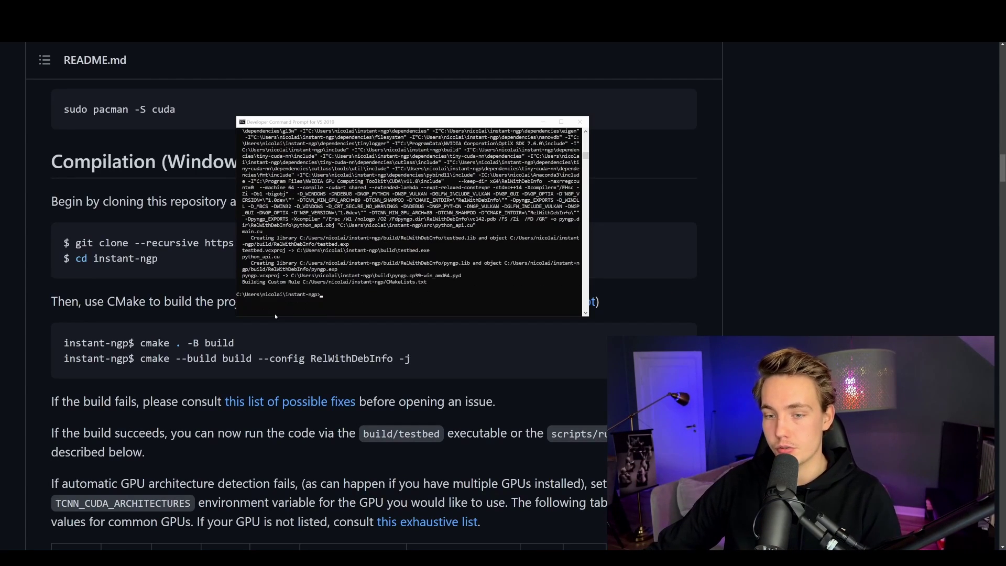
Read the README's interactive training and rendering section through the NeRF fox and SDF armadillo examples, and move the command prompt lower
scroll(300, 345, "down", 8)
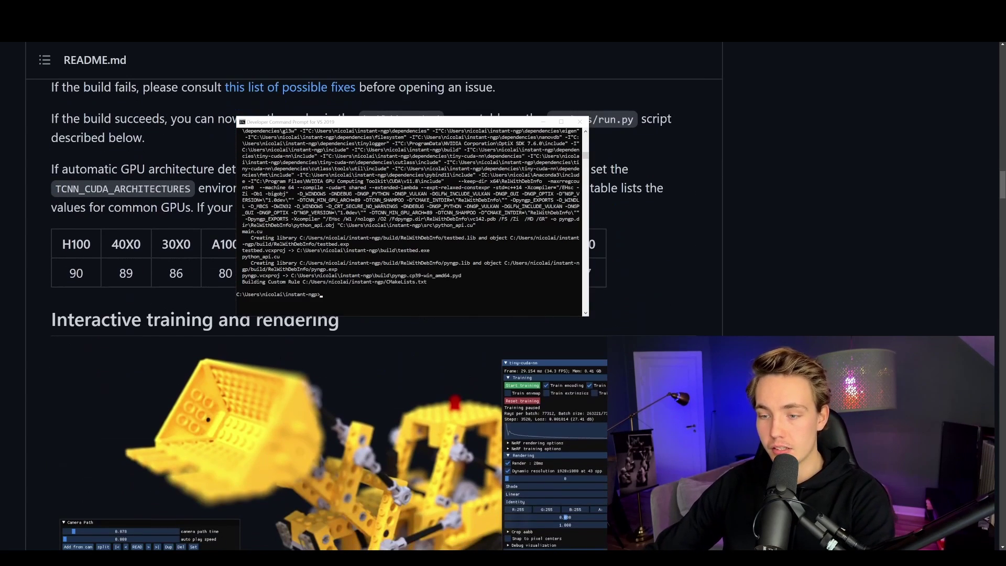
scroll(285, 363, "down", 7)
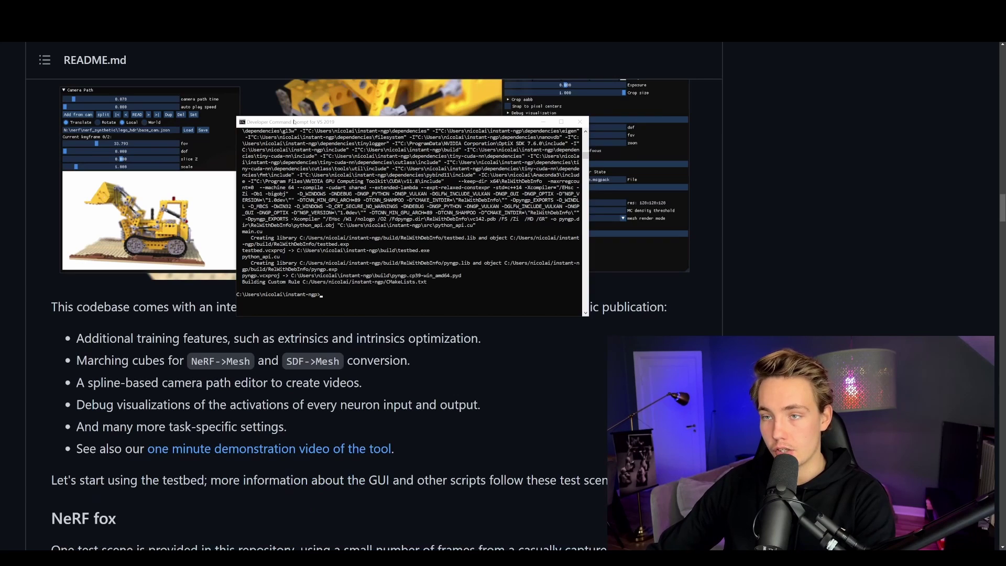
scroll(336, 315, "down", 5)
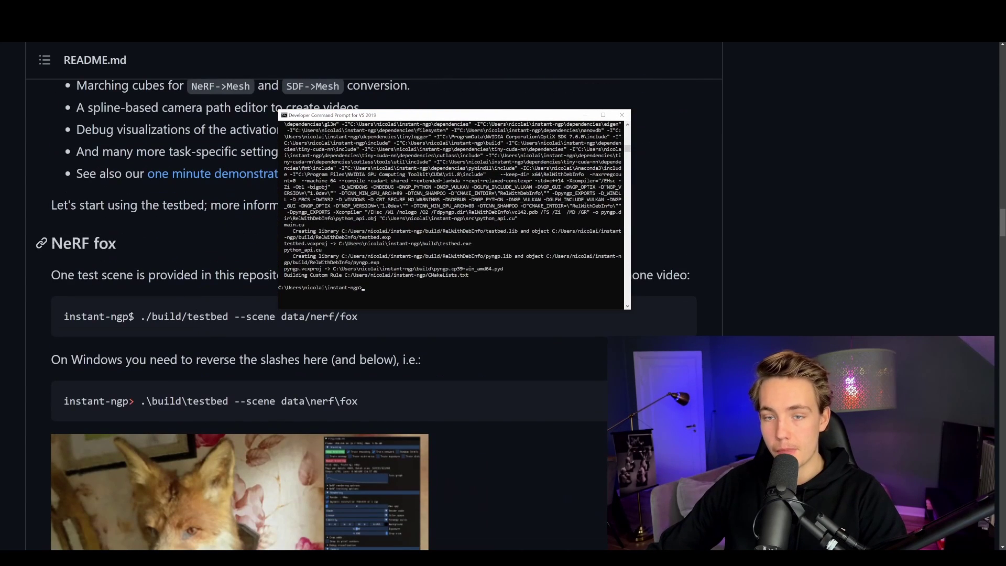
scroll(121, 252, "down", 10)
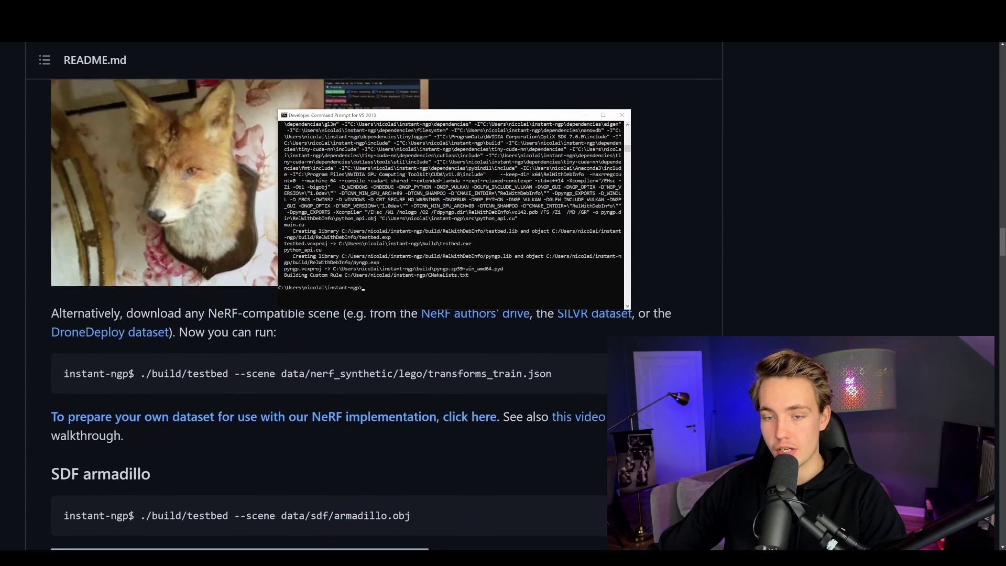
scroll(129, 281, "down", 2)
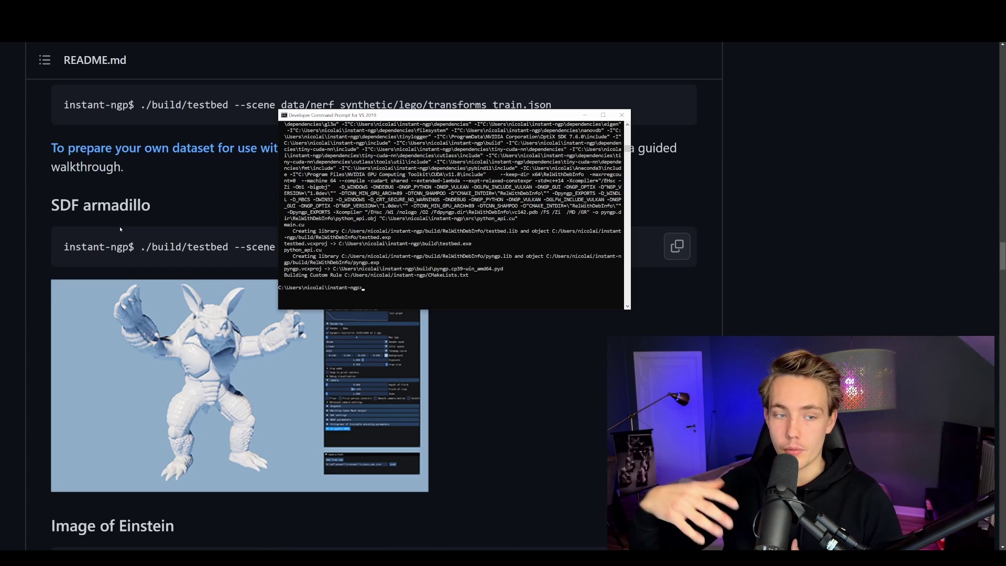
left_click_drag(314, 116, 257, 169)
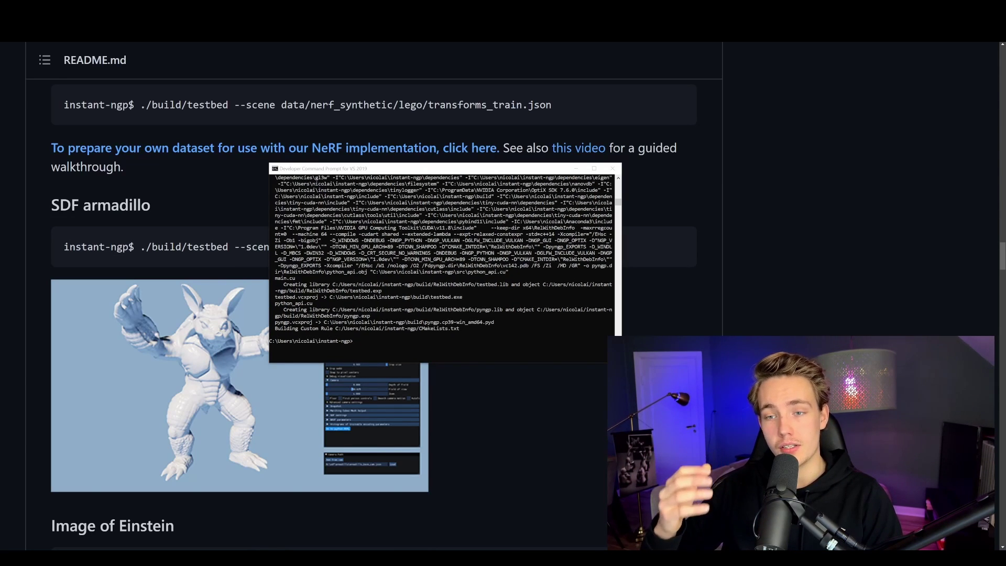
Review the README's Einstein image and volume renderer examples and go back to the NeRF dataset preparation link
scroll(131, 286, "down", 6)
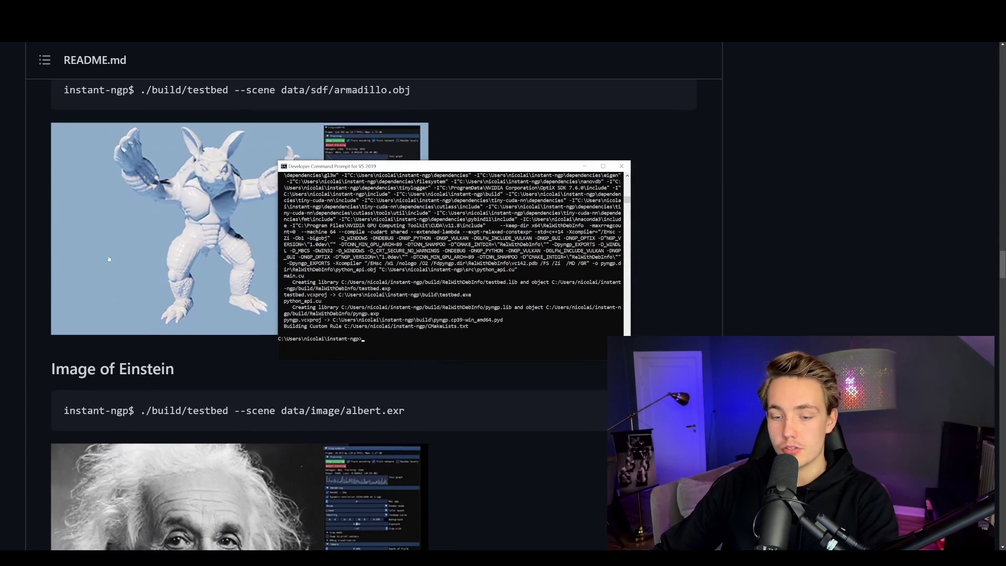
scroll(131, 285, "down", 2)
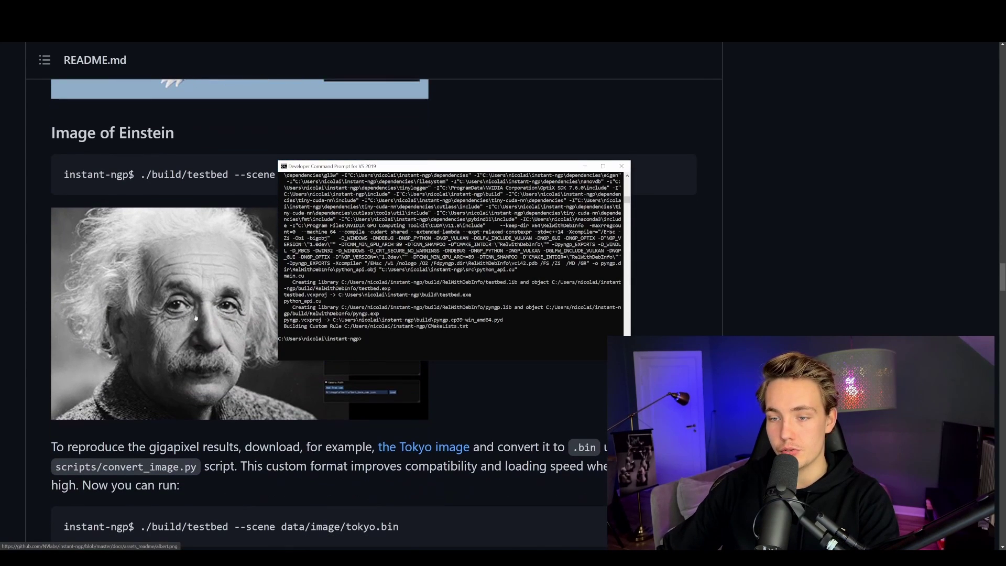
scroll(189, 344, "up", 1)
scroll(190, 344, "down", 4)
scroll(189, 343, "down", 2)
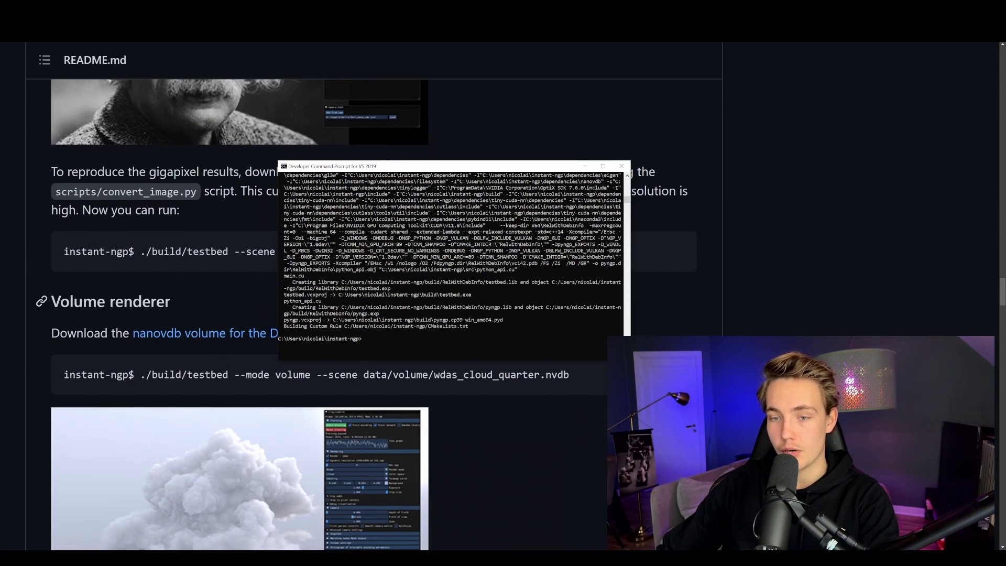
scroll(221, 366, "down", 2)
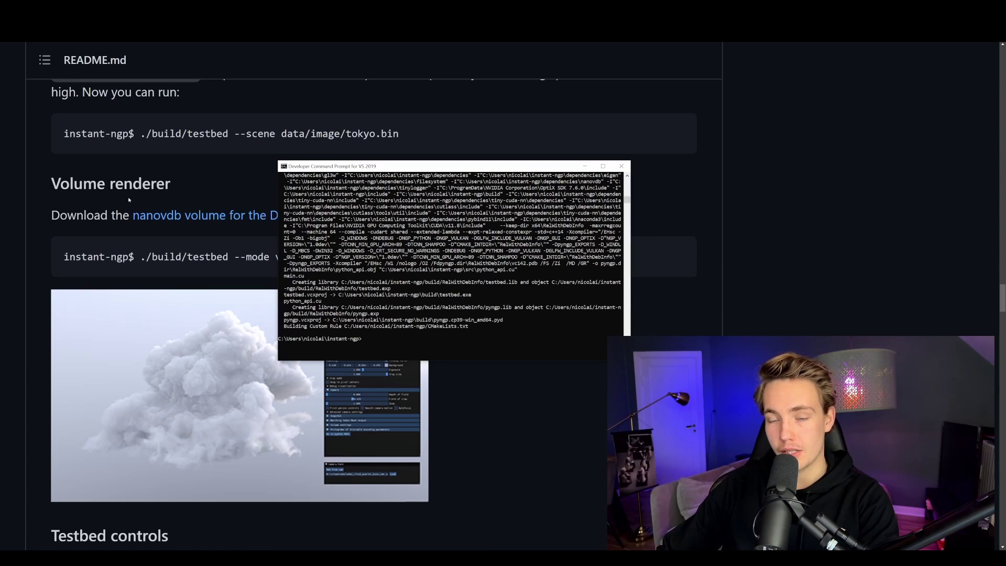
scroll(184, 282, "up", 5)
scroll(184, 281, "up", 10)
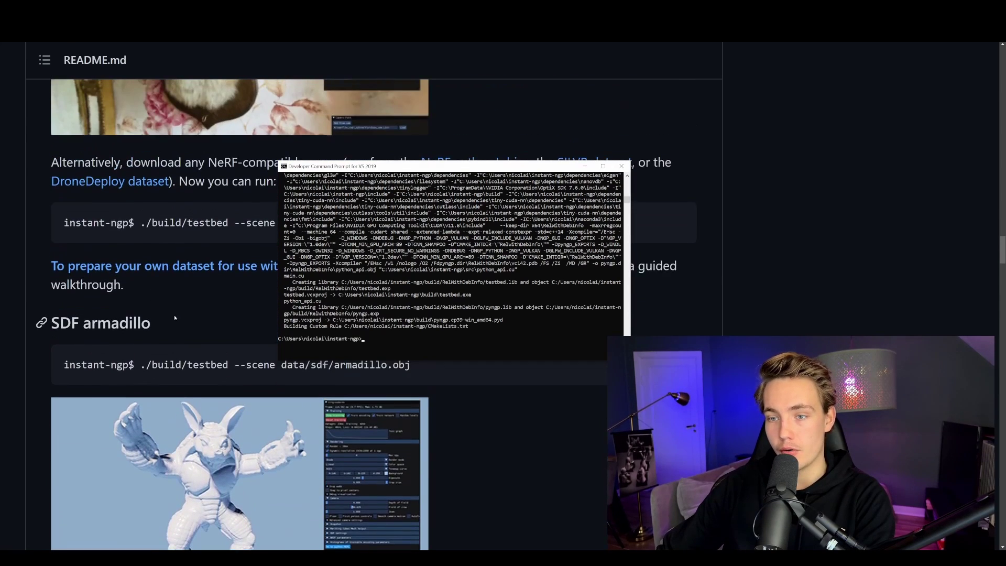
scroll(176, 317, "up", 1)
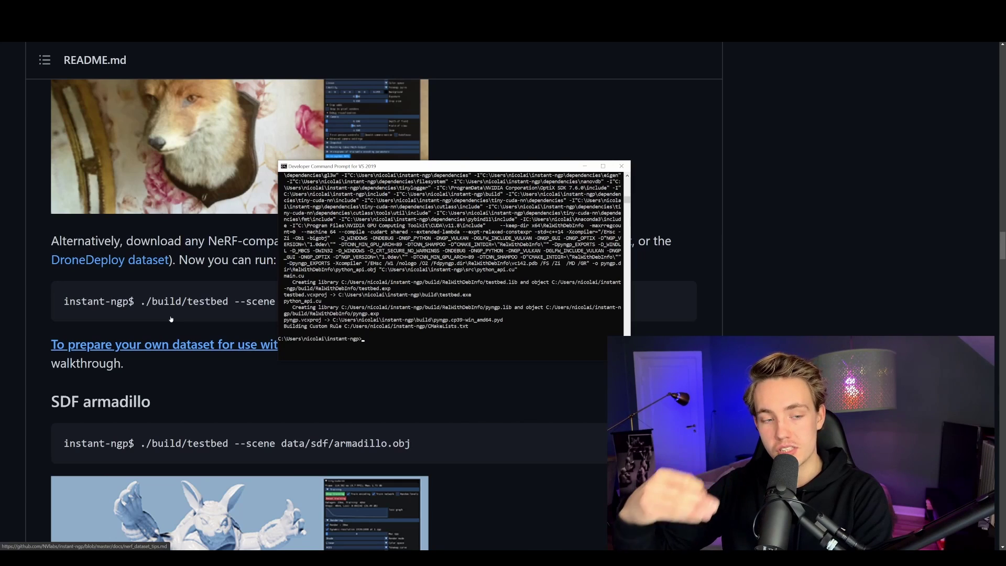
Return to the README's NeRF fox example and highlight the Windows command .\build\testbed --scene data\nerf\fox
scroll(171, 319, "up", 1)
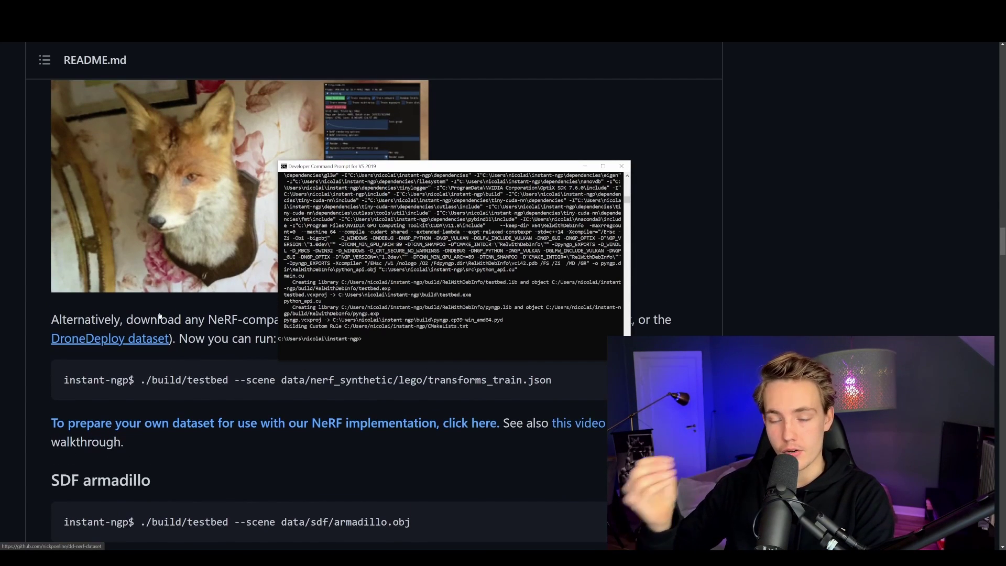
scroll(283, 229, "up", 4)
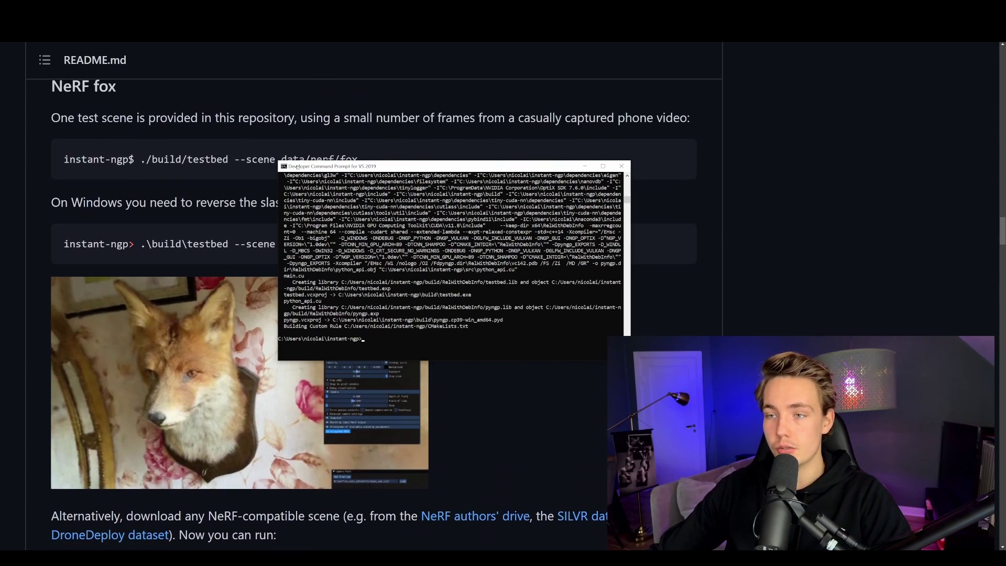
scroll(365, 180, "up", 1)
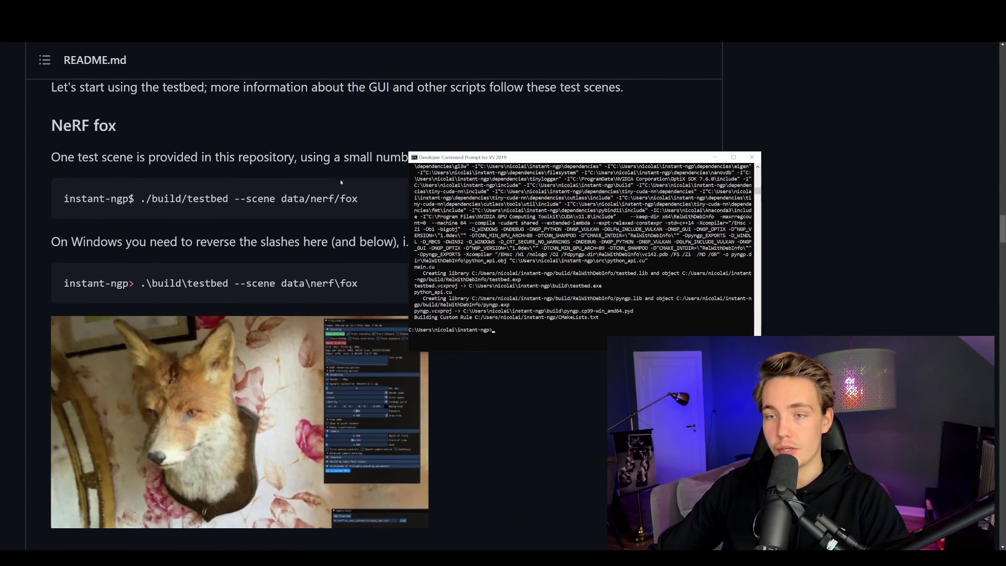
scroll(215, 260, "up", 2)
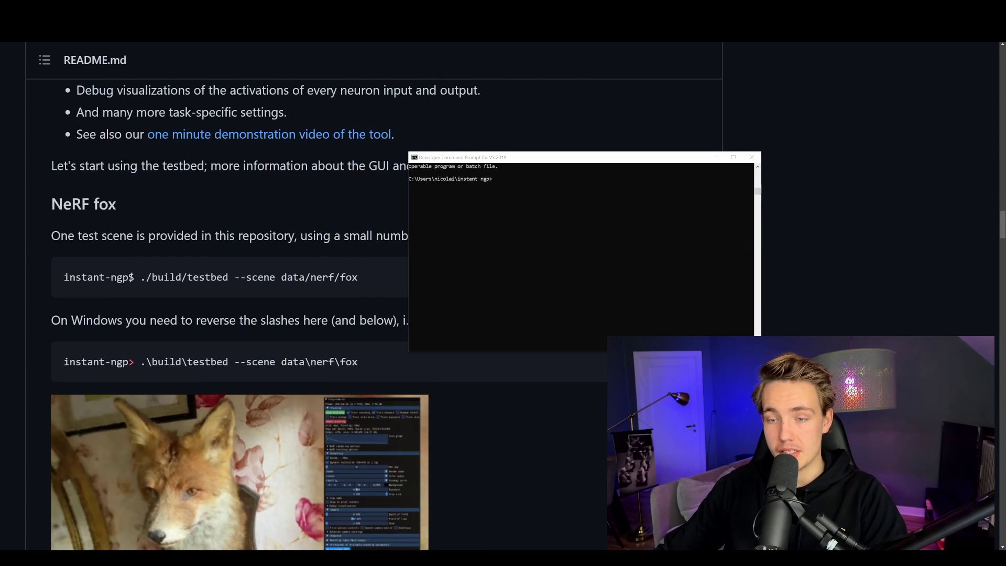
left_click_drag(365, 279, 110, 277)
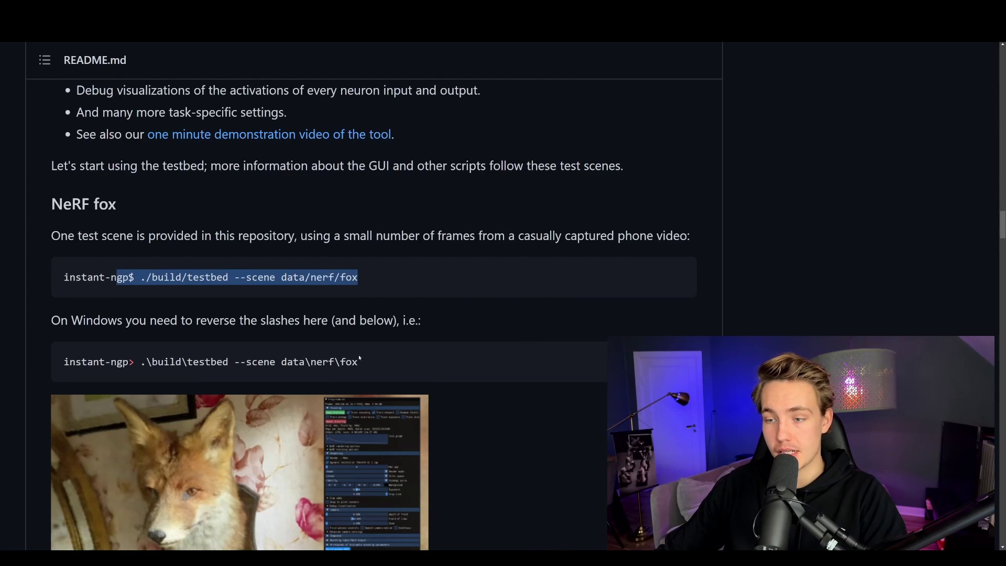
left_click_drag(361, 362, 70, 361)
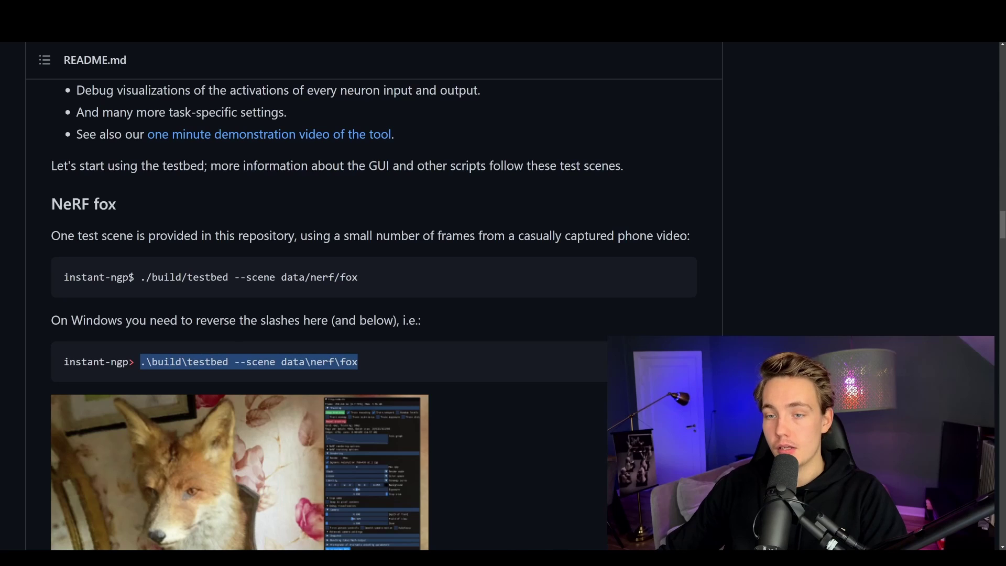
left_click_drag(164, 277, 359, 277)
left_click(51, 243)
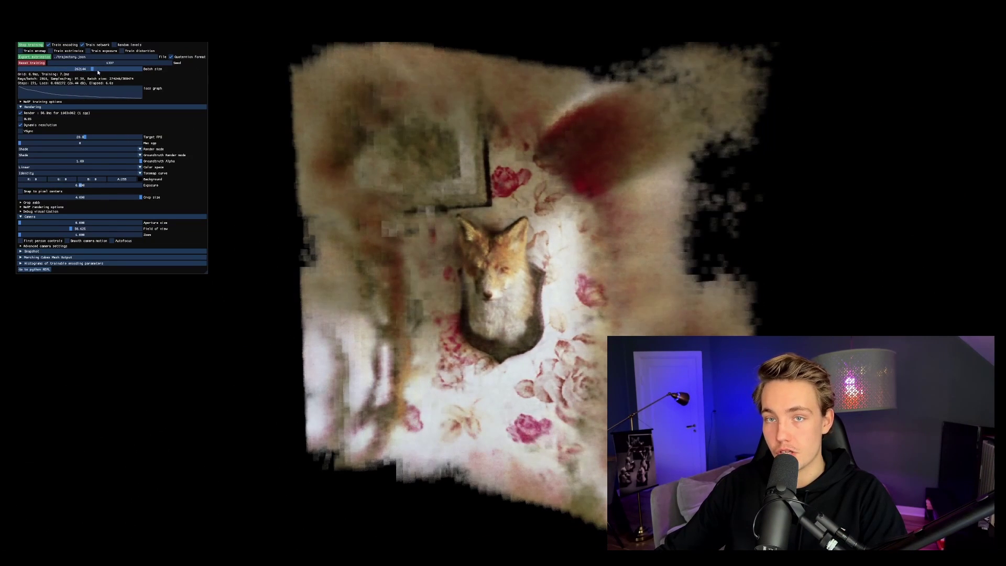
Bring the fox head closer in the training NeRF view and examine the training steps, loss and elapsed time
mouse_move(525, 284)
left_mouse_down()
mouse_move(450, 286)
mouse_move(544, 284)
left_mouse_up()
scroll(544, 284, "up", 5)
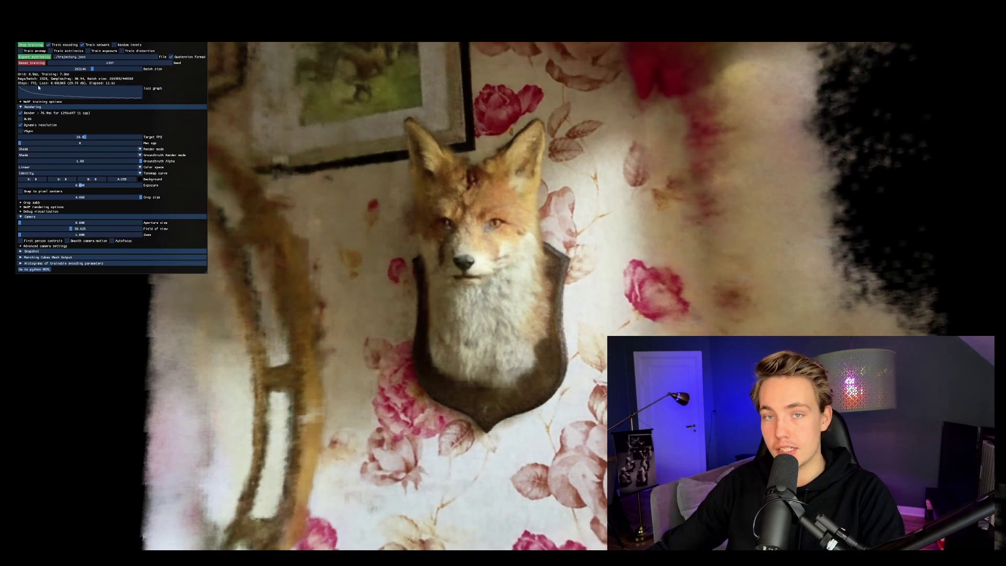
mouse_move(20, 89)
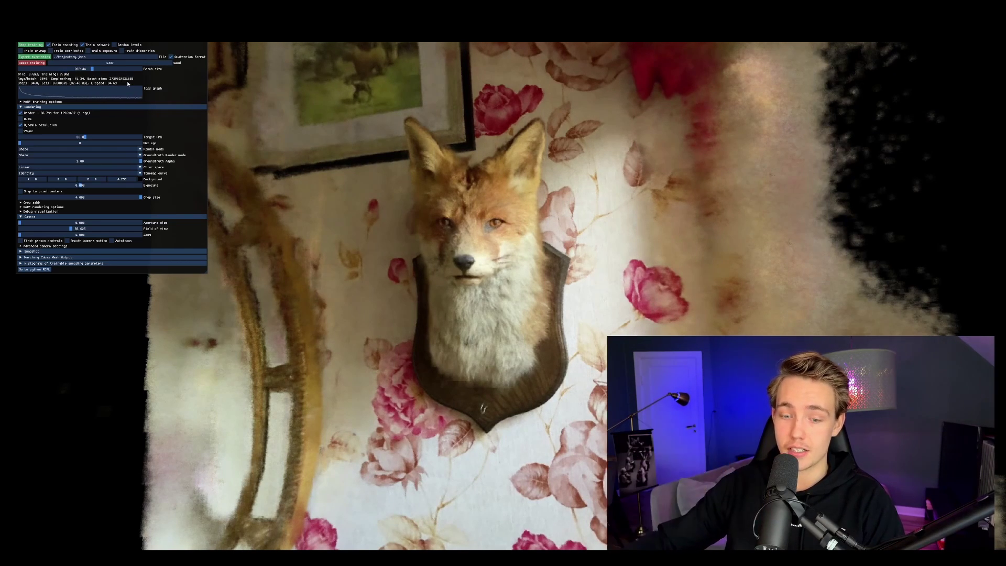
Open the instant-ngp\data\nerf\fox\images folder from the local disk in File Explorer
key("super+e")
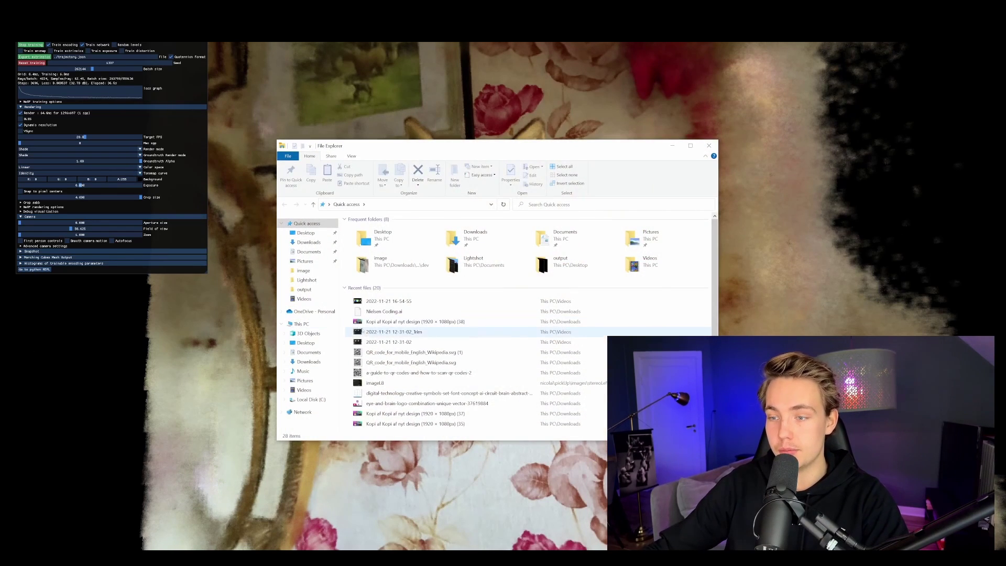
left_click(311, 399)
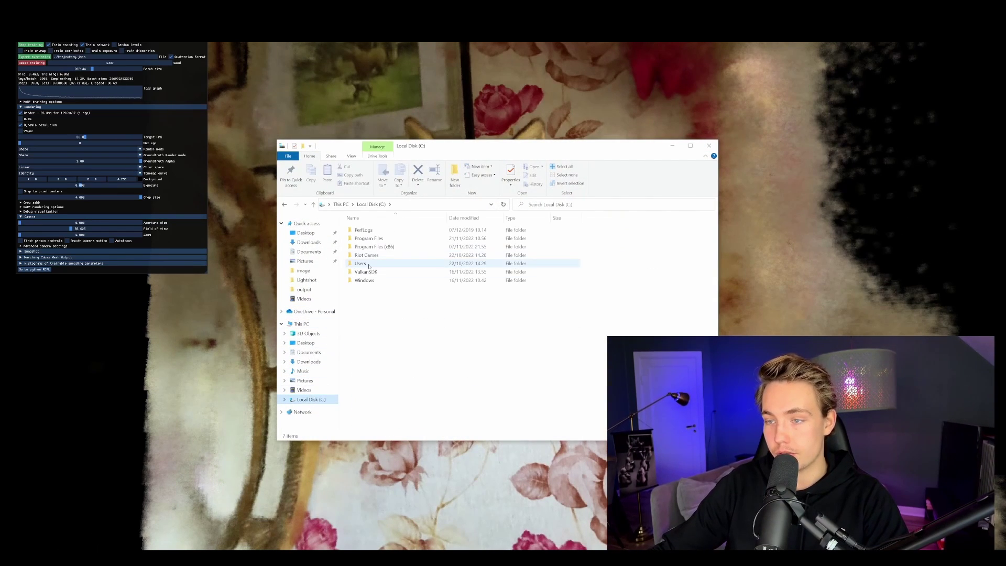
double_click(367, 262)
double_click(375, 230)
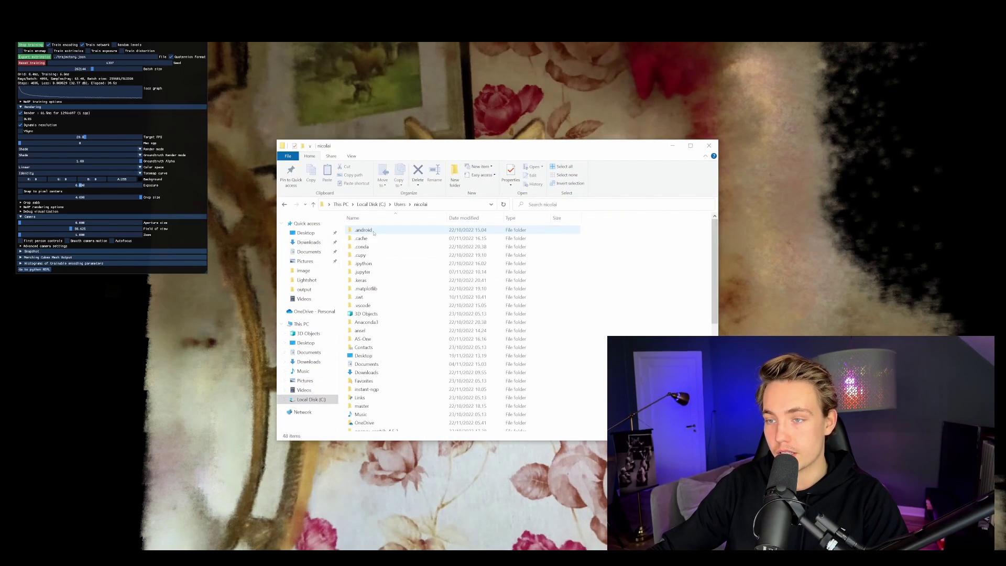
double_click(382, 389)
double_click(360, 272)
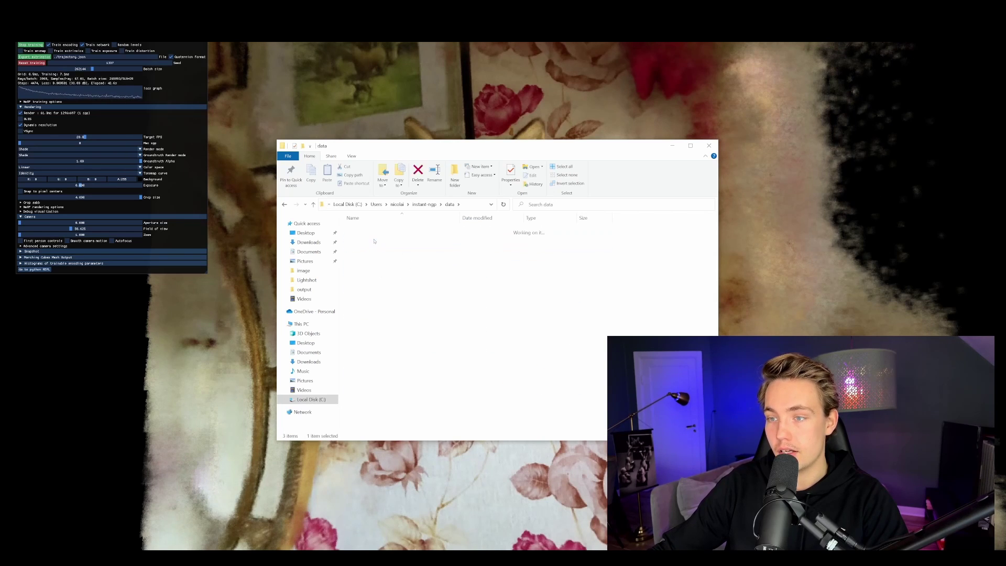
double_click(363, 238)
double_click(362, 231)
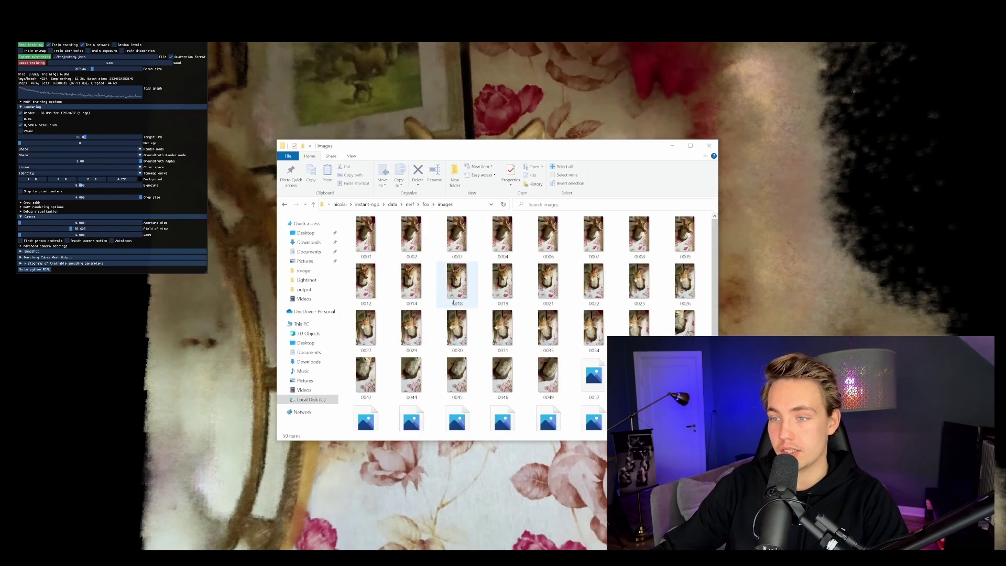
Open image 0001 and browse through the fox training images up to 0115
left_click(368, 239)
key("Return")
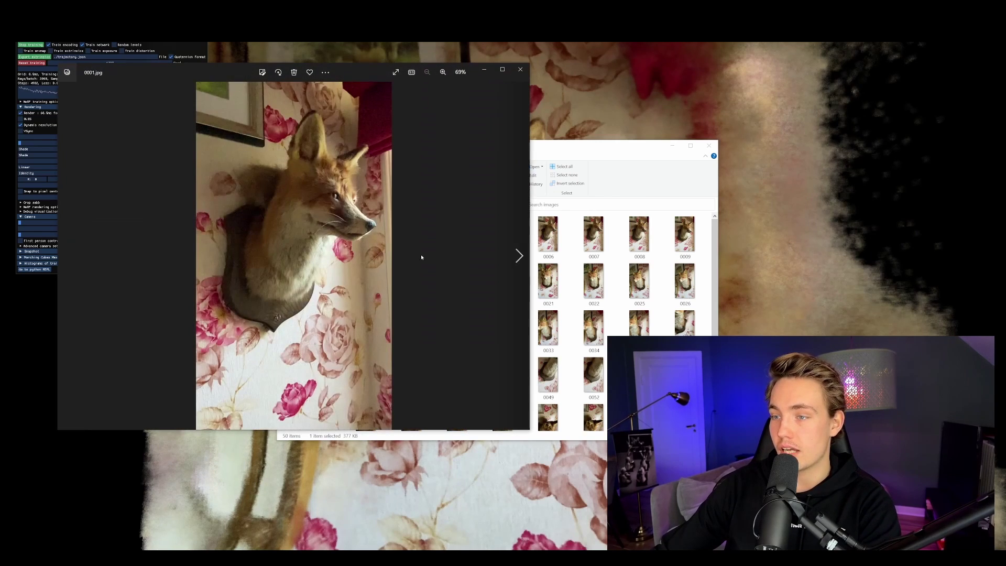
key("Right")
key("Right")
key("Right")
key("Right")
key("Right")
key("Right")
key("Right")
key("Right")
key("Right")
key("Right")
key("Right")
key("Right")
key("Right")
key("Right")
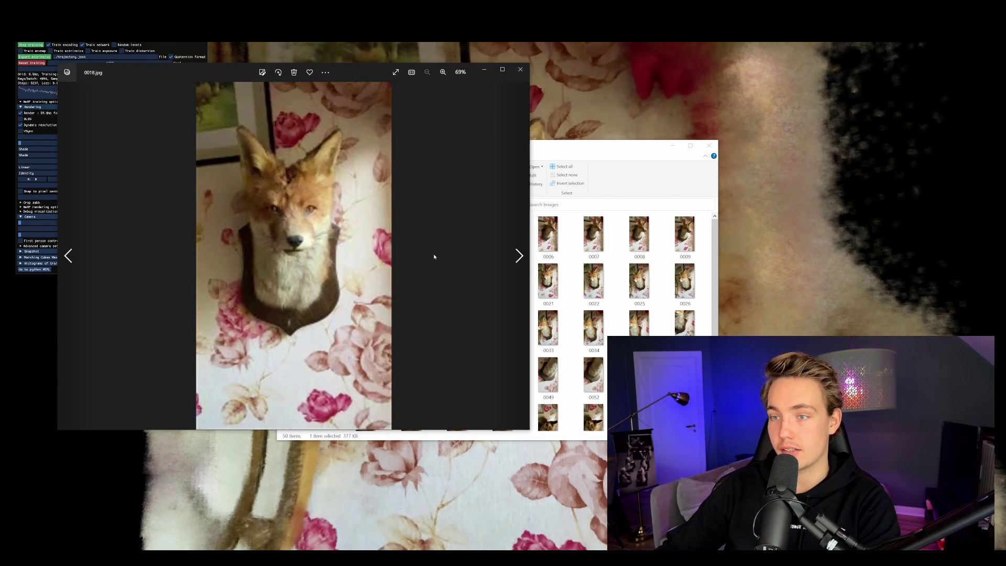
key("Right")
key("Right")
key("Right")
key("Right")
key("Right")
key("Right")
key("Right")
key("Right")
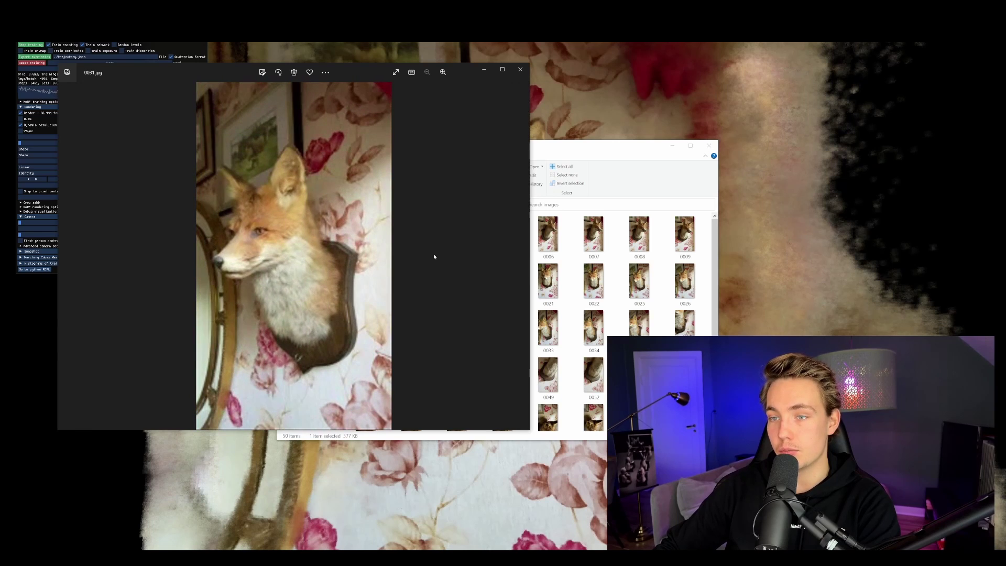
key("Right")
key("Right")
key("Right")
key("Right")
key("Right")
key("Right")
key("Right")
key("Right")
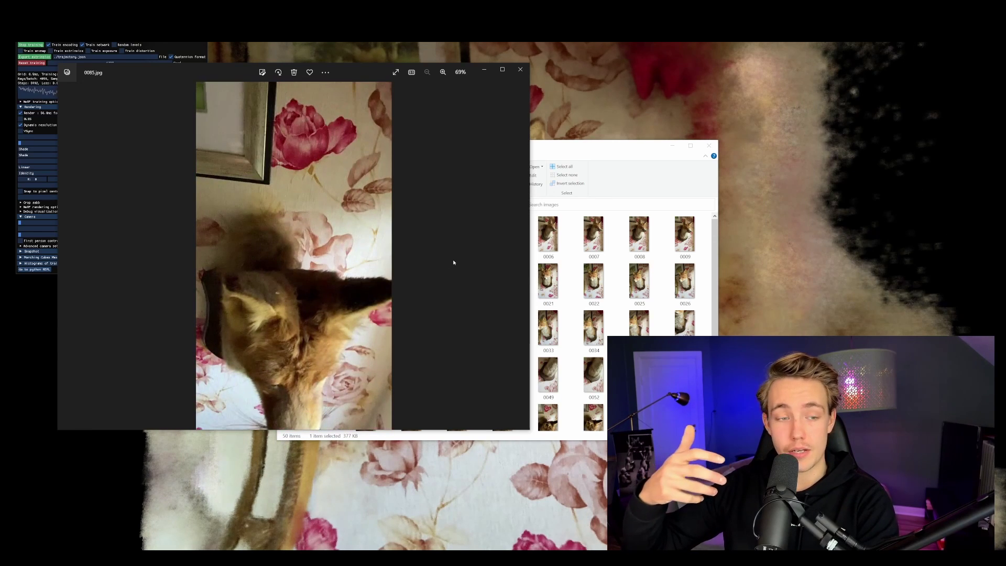
key("Right")
key("Right")
key("Right")
key("Right")
key("Right")
key("Right")
key("Right")
key("Right")
key("Right")
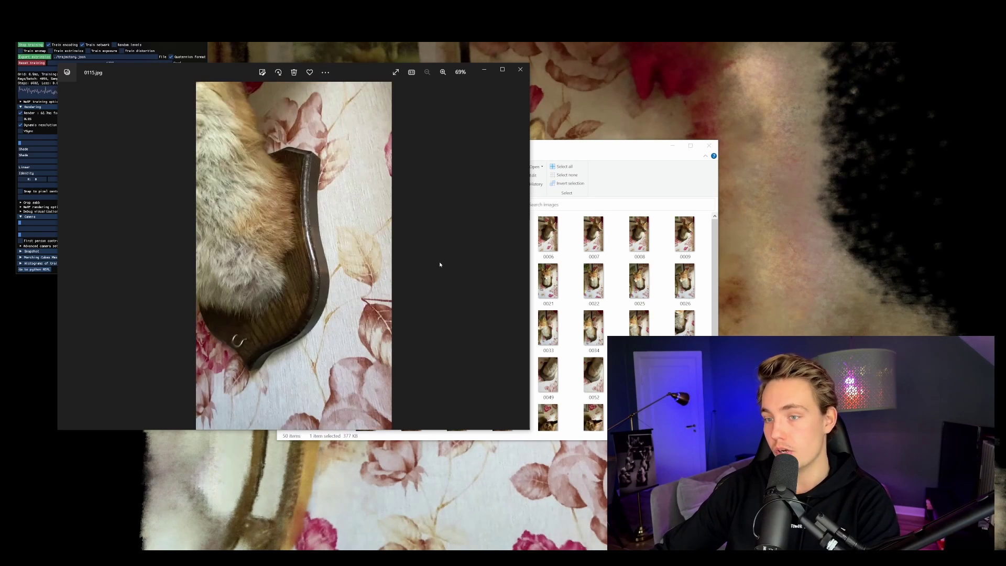
Close the image viewer, look over the fox image thumbnails and close the images folder
left_click(521, 69)
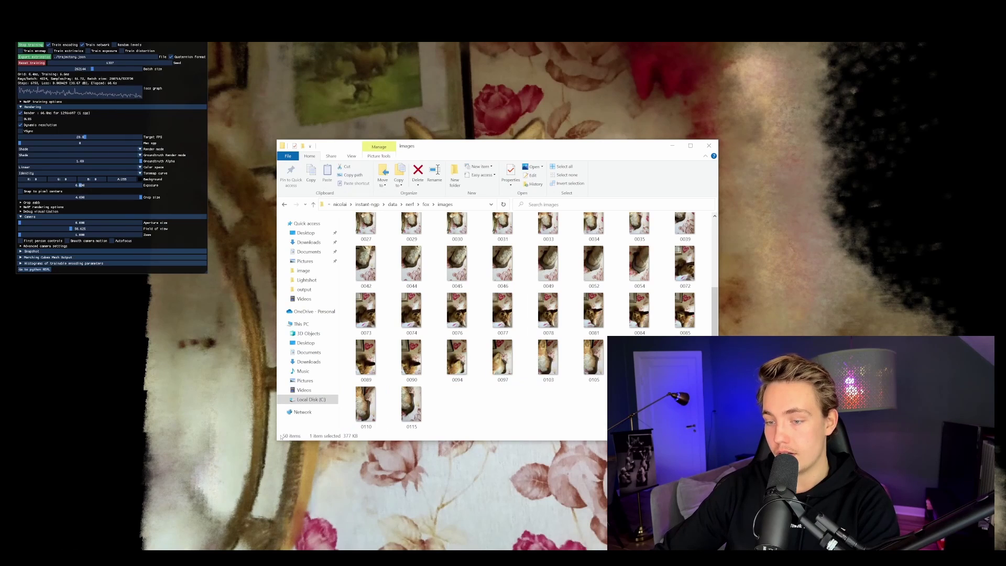
scroll(503, 399, "up", 3)
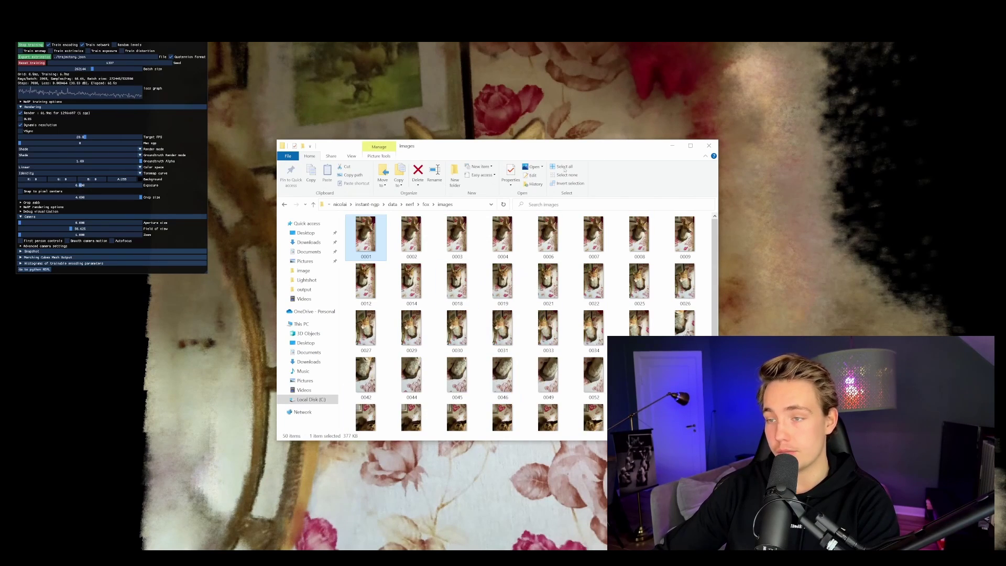
left_click(707, 150)
Move the instant-ngp settings window closer to the fox, enable DLSS and raise DLSS sharpening to its maximum
mouse_move(522, 295)
left_mouse_down()
mouse_move(602, 295)
mouse_move(522, 296)
mouse_move(554, 297)
mouse_move(516, 278)
mouse_move(524, 293)
left_mouse_up()
left_click_drag(107, 73, 311, 183)
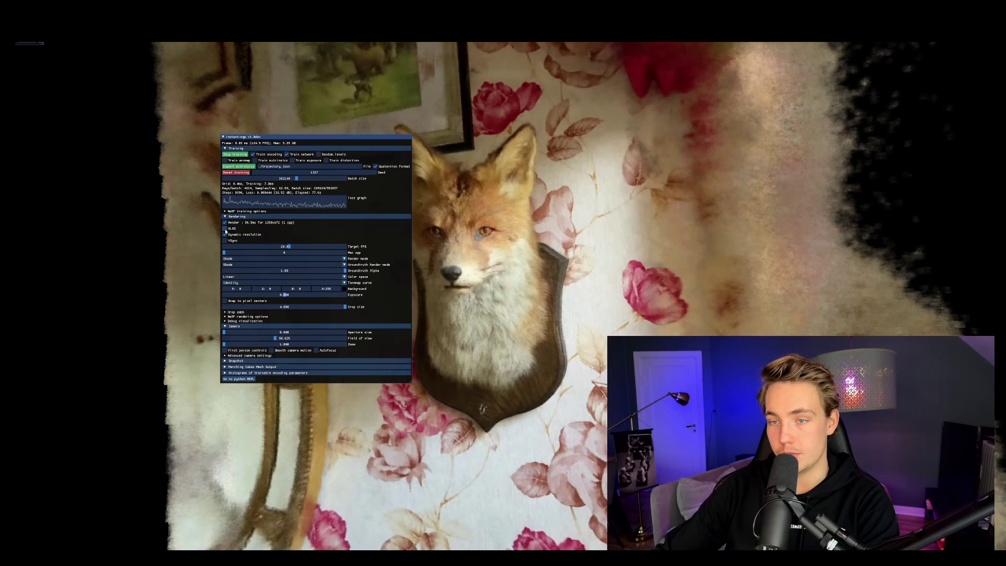
left_click(225, 229)
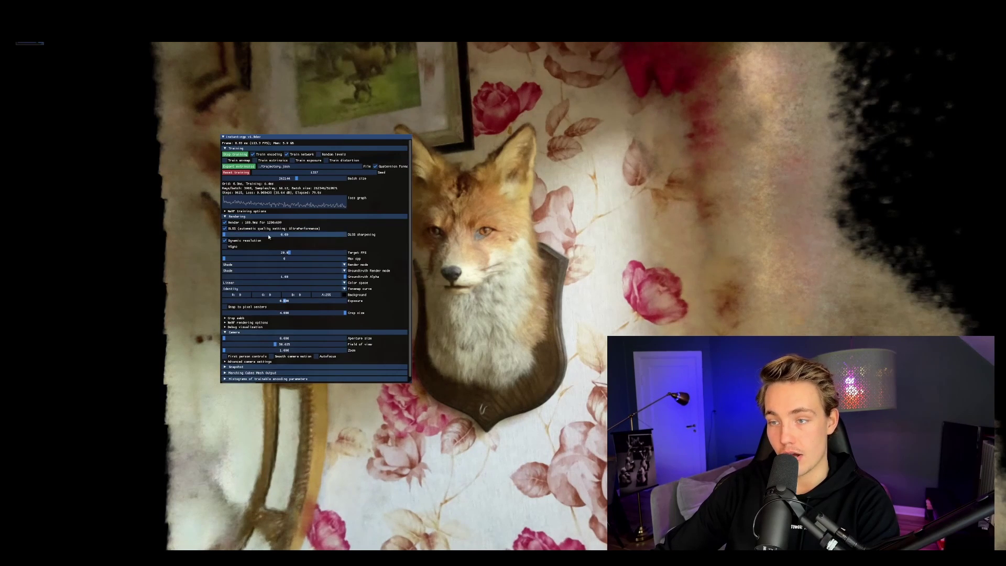
left_click_drag(226, 237, 310, 238)
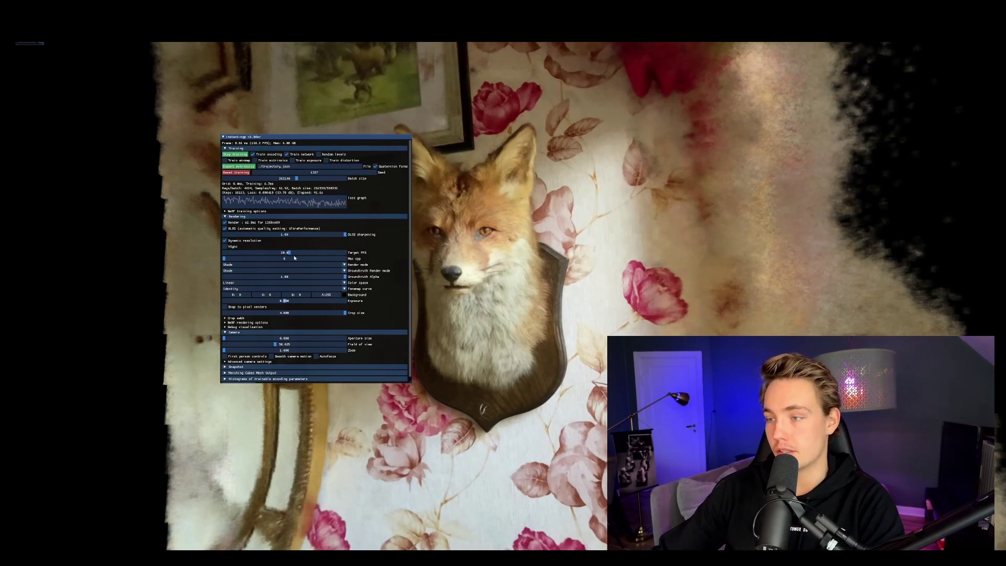
Shift the instant-ngp settings window slightly and expand its Crop aabb settings to show the scene's crop box
mouse_move(524, 283)
left_mouse_down()
mouse_move(603, 286)
mouse_move(515, 283)
mouse_move(520, 293)
left_mouse_up()
scroll(520, 293, "down", 5)
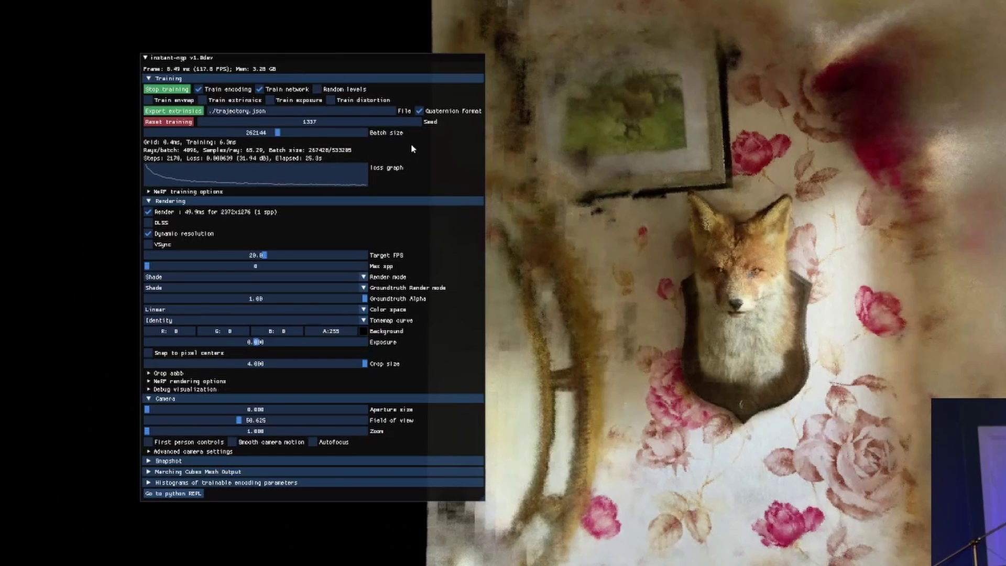
left_click_drag(274, 59, 291, 58)
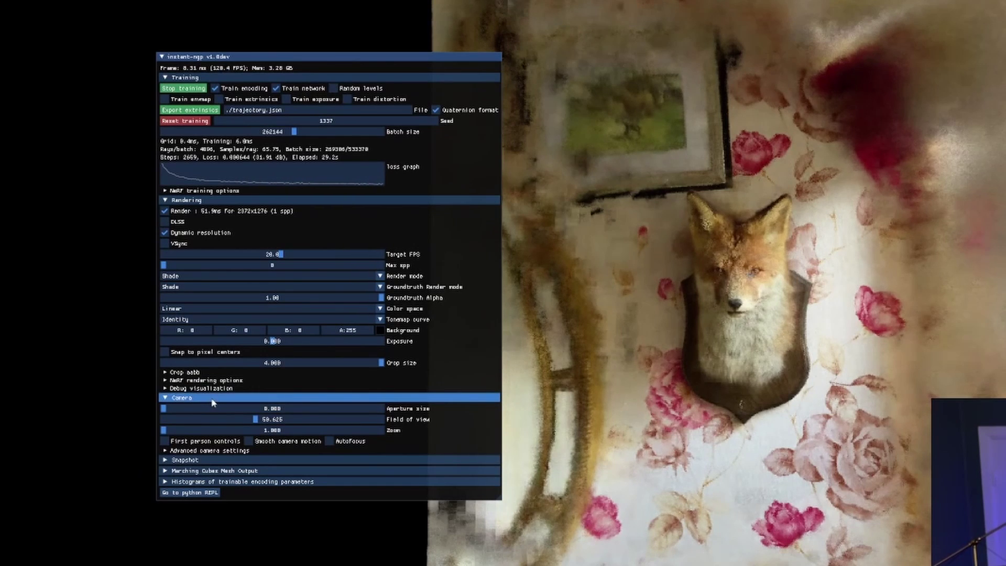
left_click(186, 372)
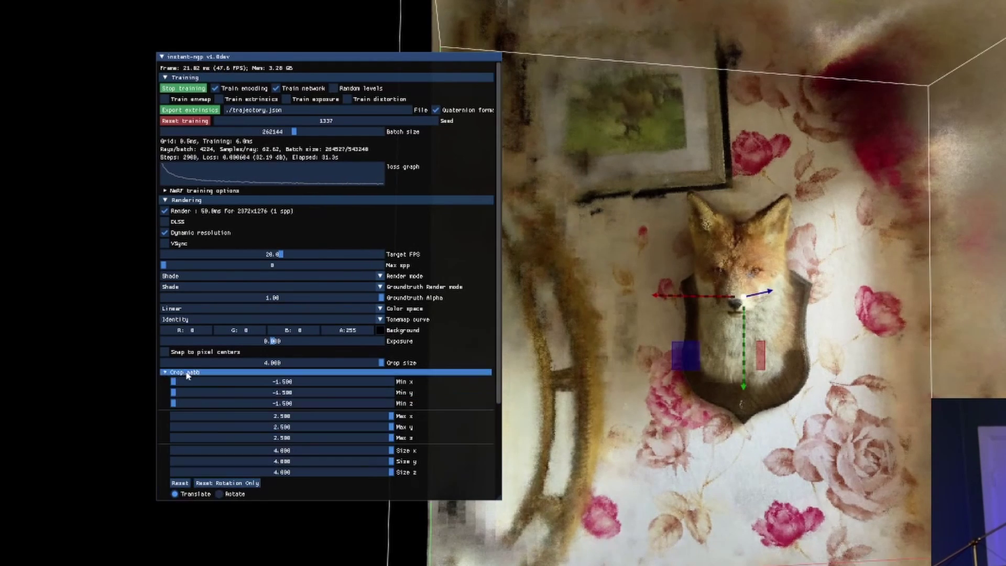
left_click_drag(190, 385, 169, 382)
Expand the Marching Cubes Mesh Output settings and review the mesh, rendering, crop and camera options
scroll(231, 301, "down", 1)
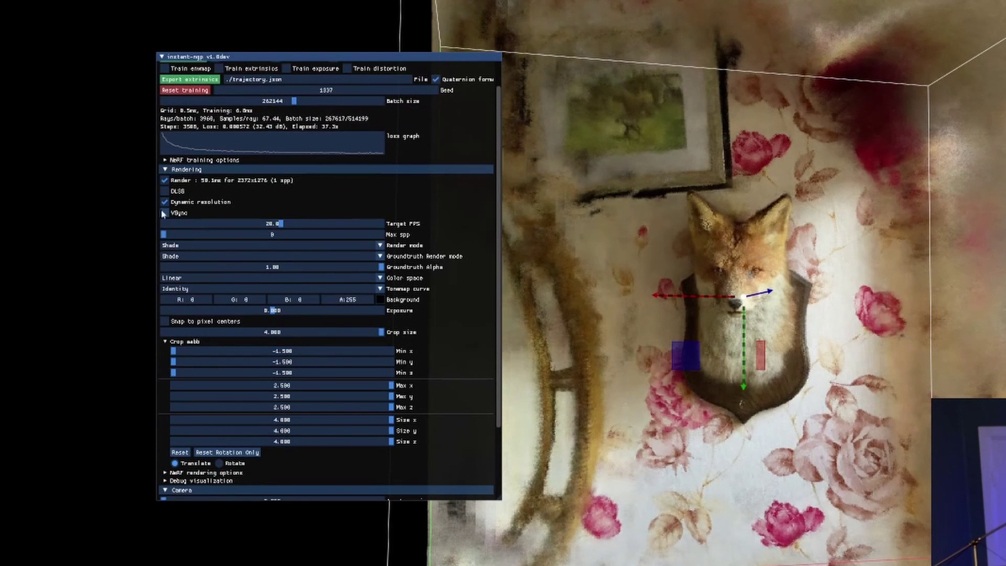
scroll(260, 311, "down", 3)
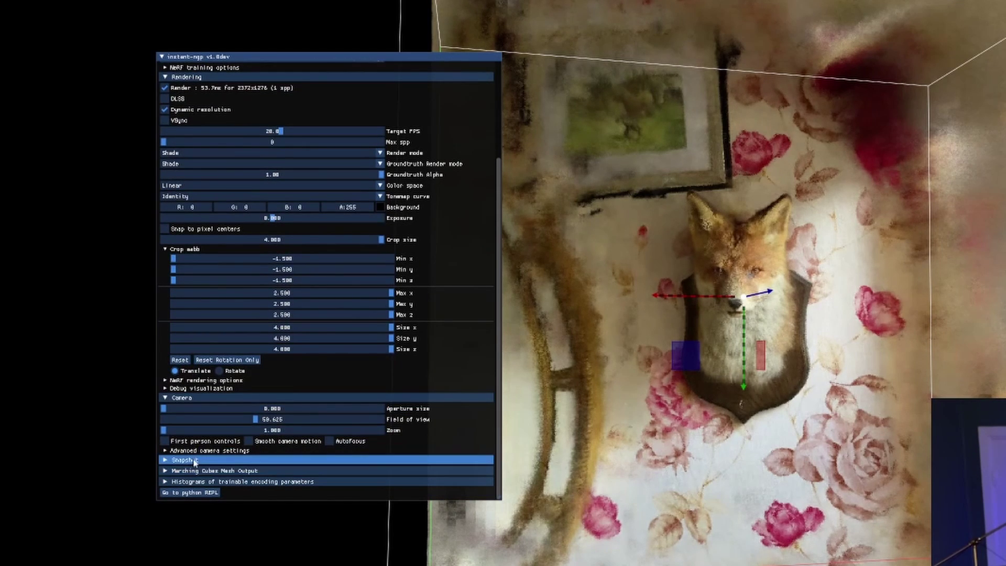
left_click(245, 471)
scroll(289, 464, "down", 2)
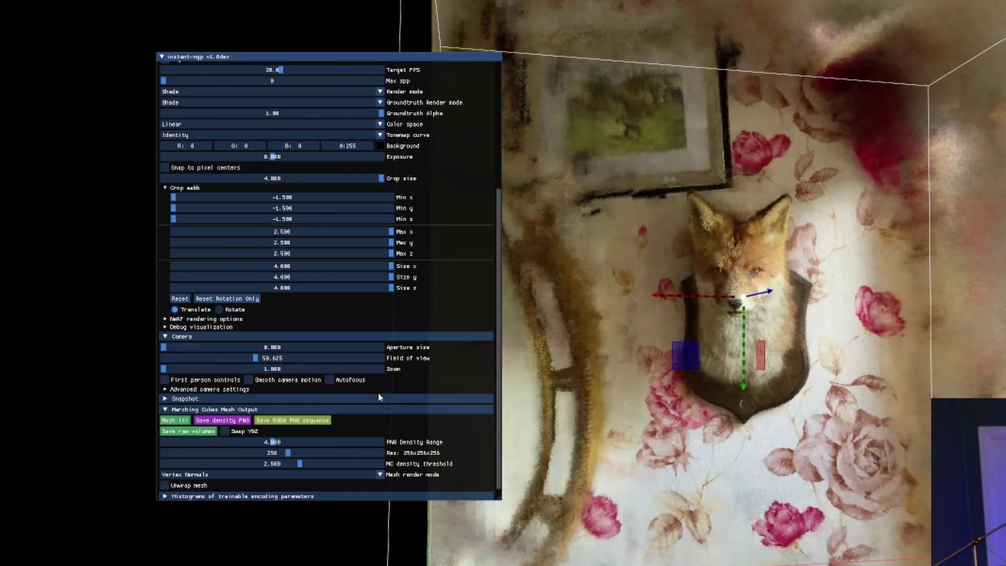
scroll(376, 391, "down", 1)
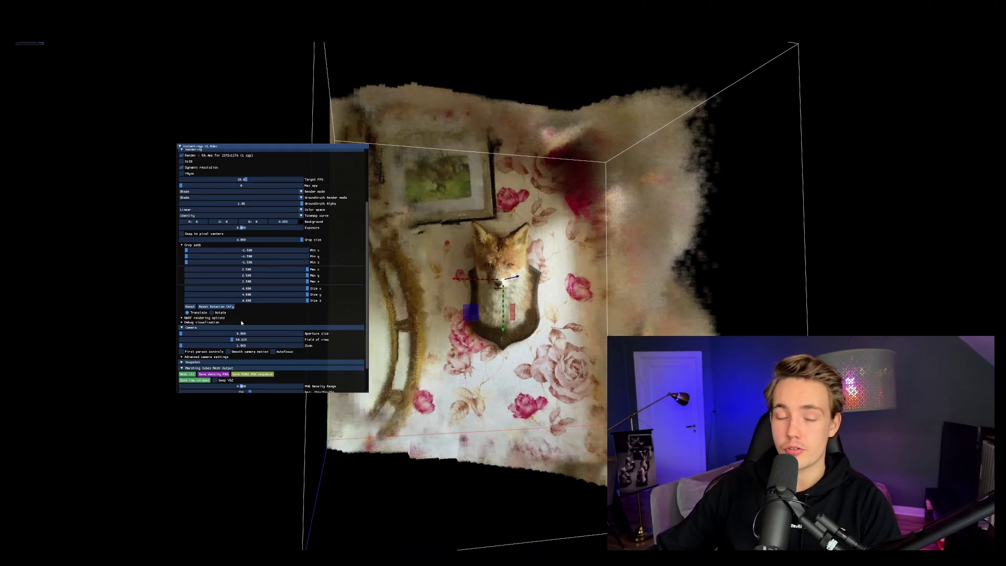
scroll(283, 296, "up", 3)
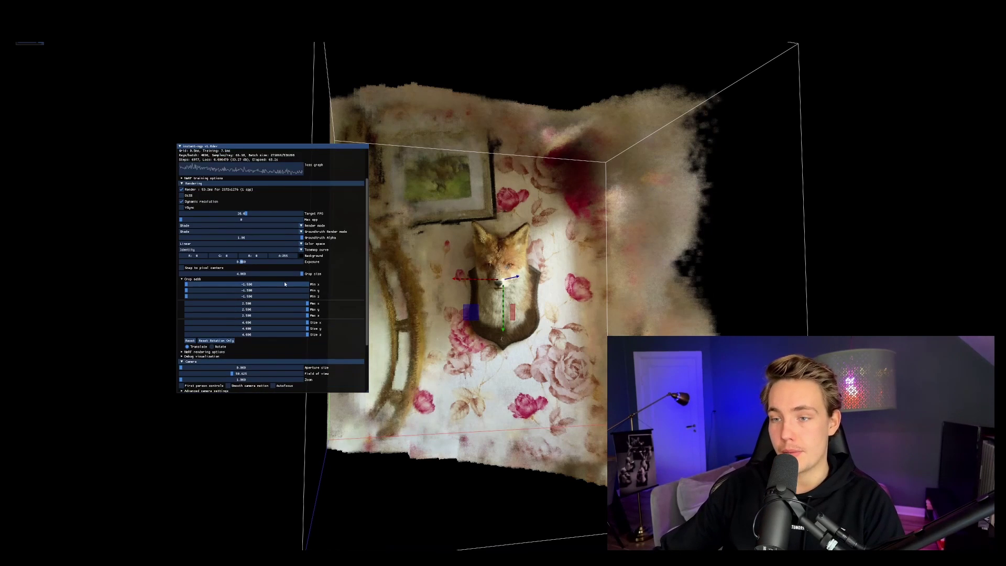